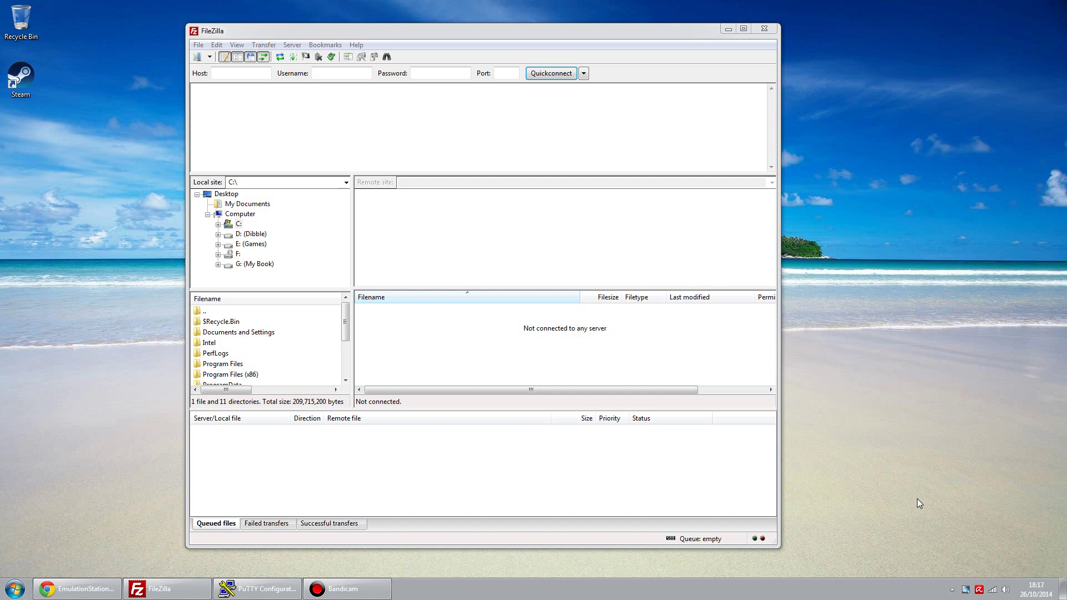
Connect to the saved Raspberry site over SFTP from the Site Manager
click(197, 57)
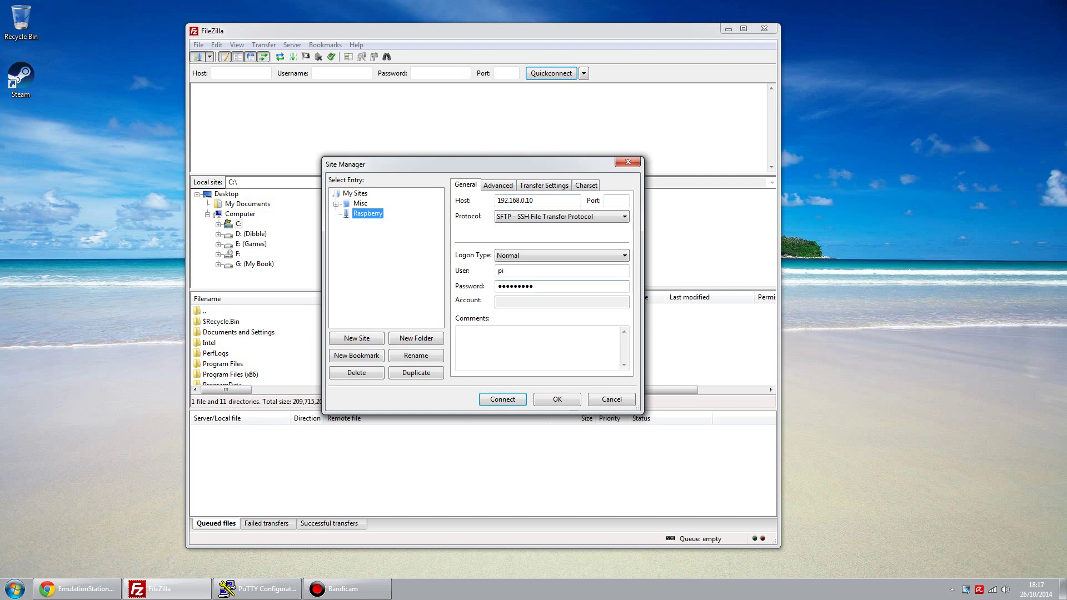
click(503, 400)
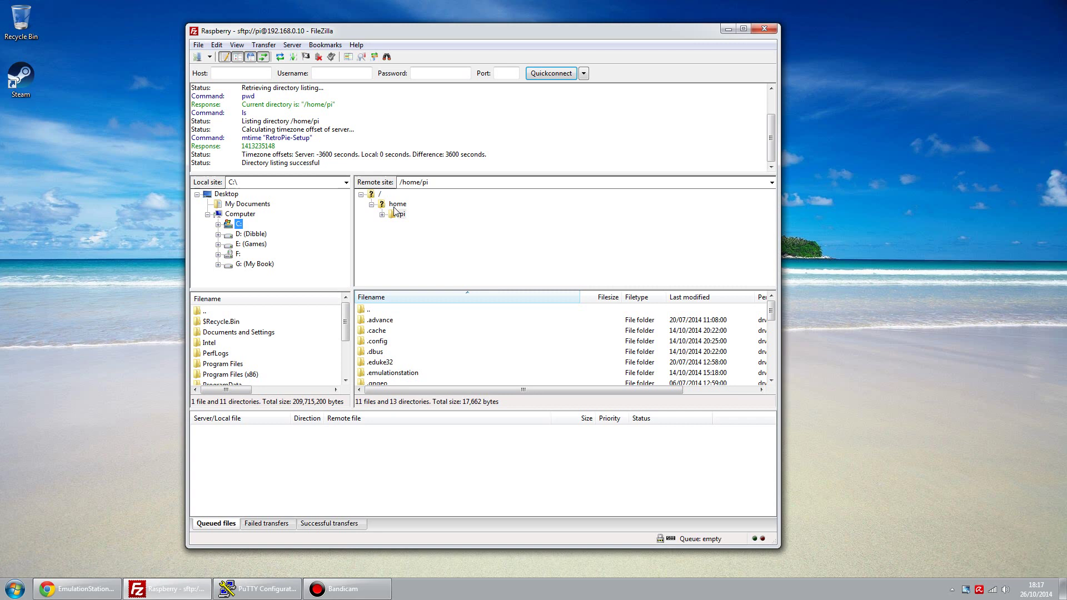
Browse the remote pane from the root into /etc/emulationstation/themes
click(378, 196)
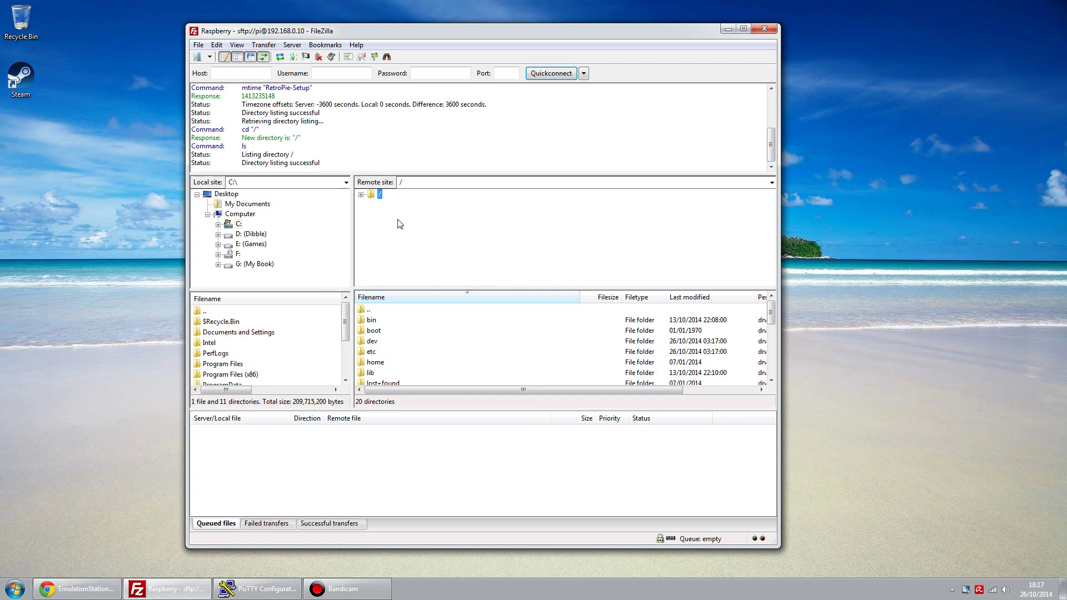
double_click(371, 353)
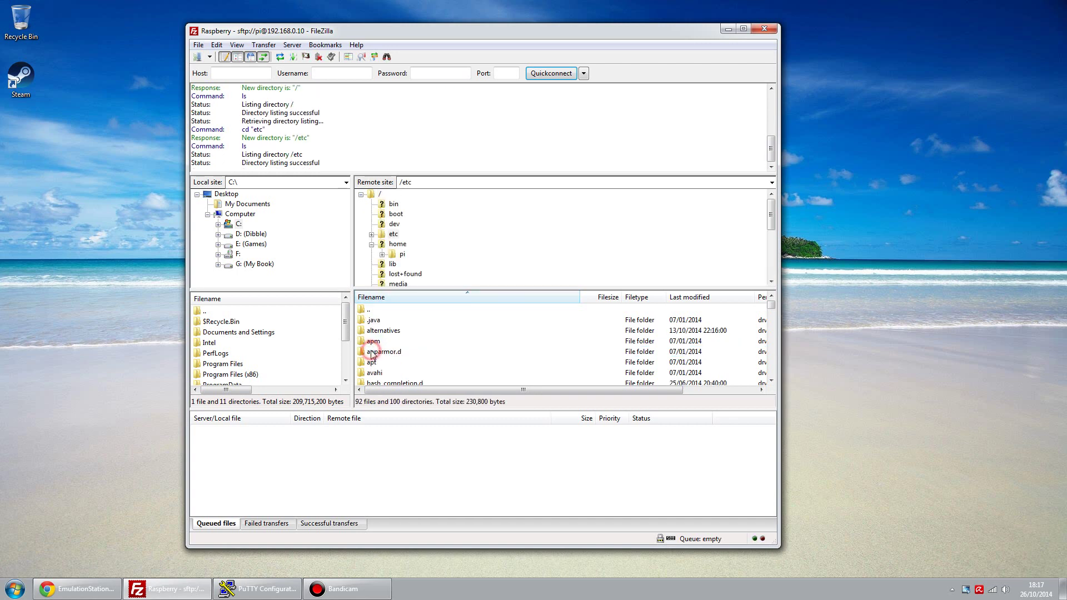
click(376, 356)
scroll(377, 359, down, 8)
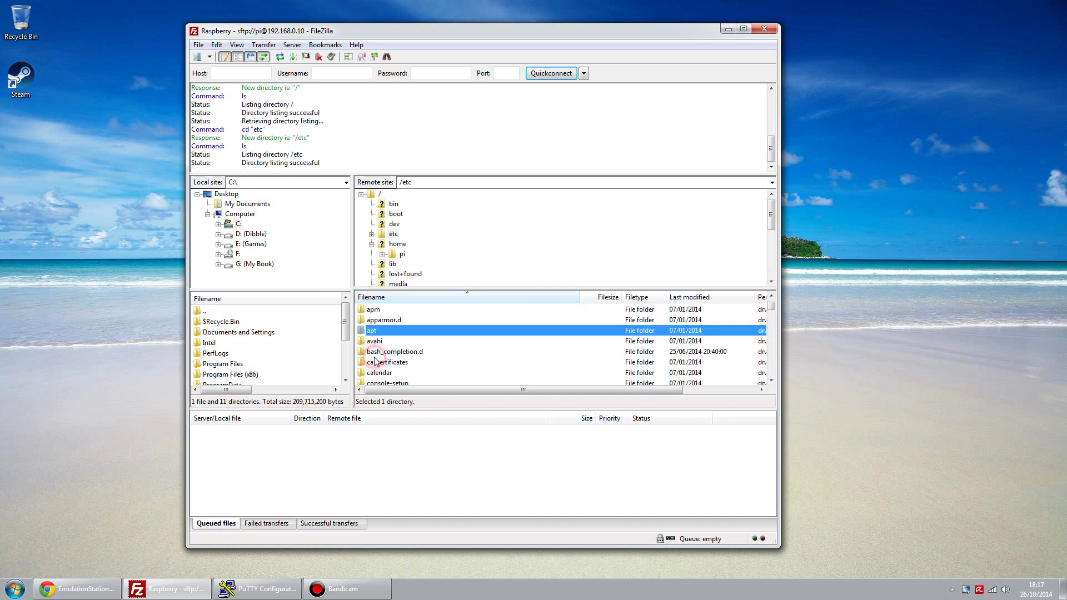
scroll(378, 361, down, 1)
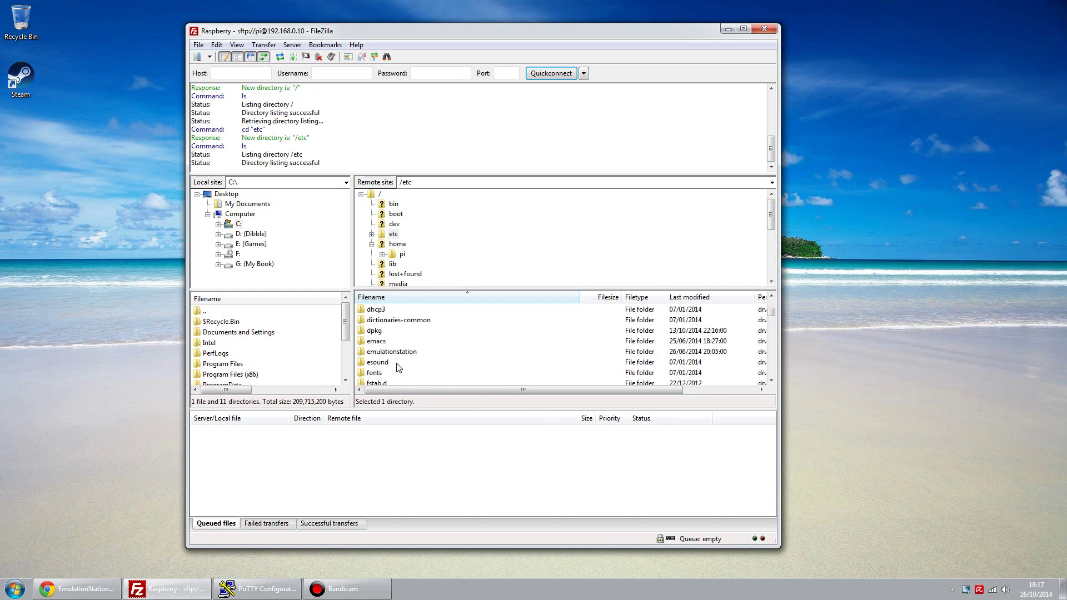
double_click(396, 355)
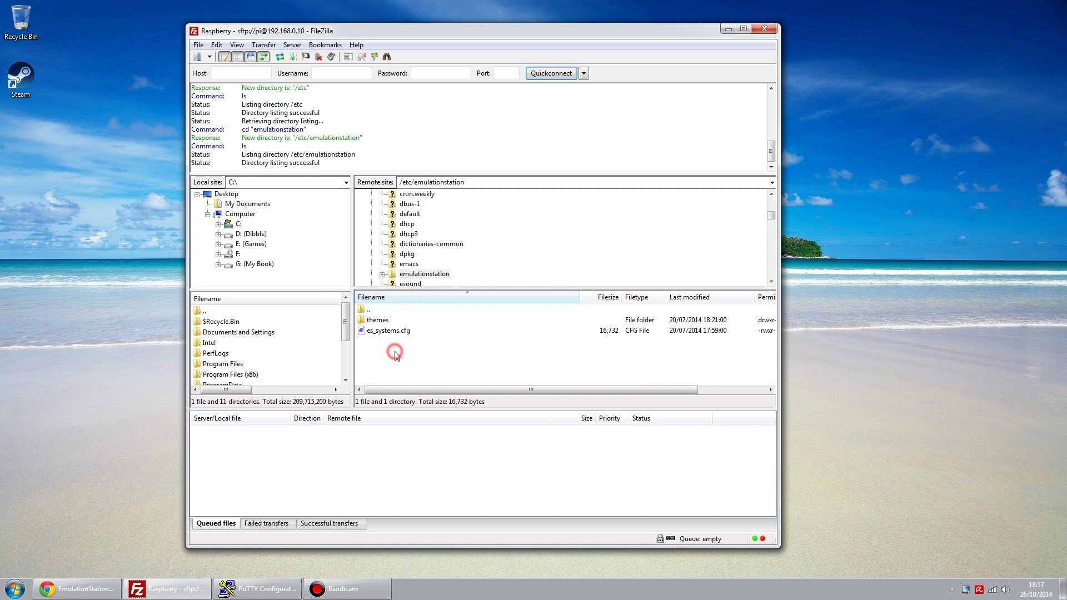
click(384, 322)
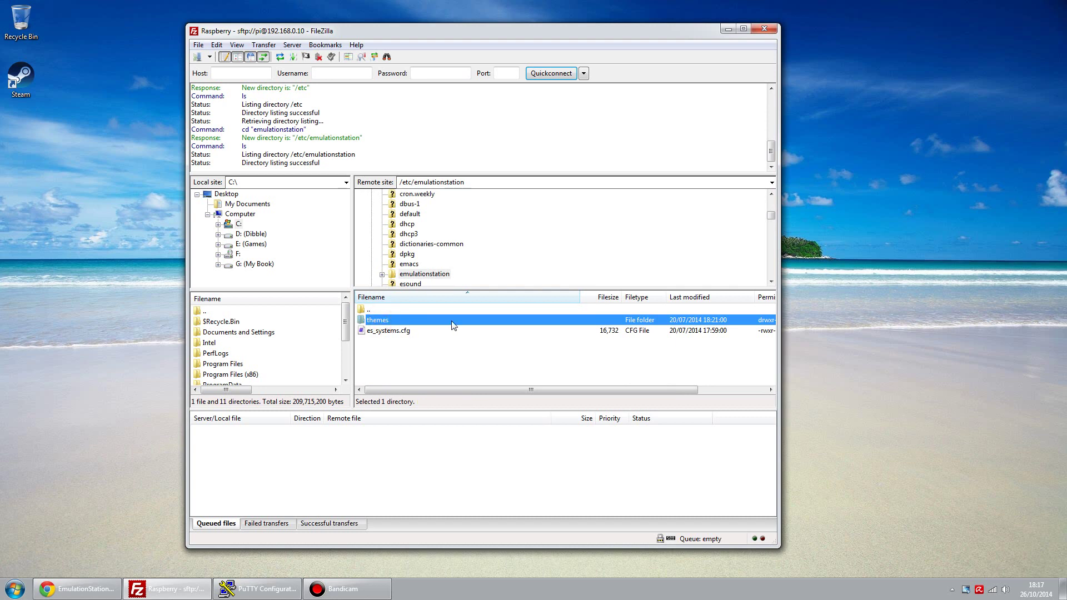
double_click(389, 323)
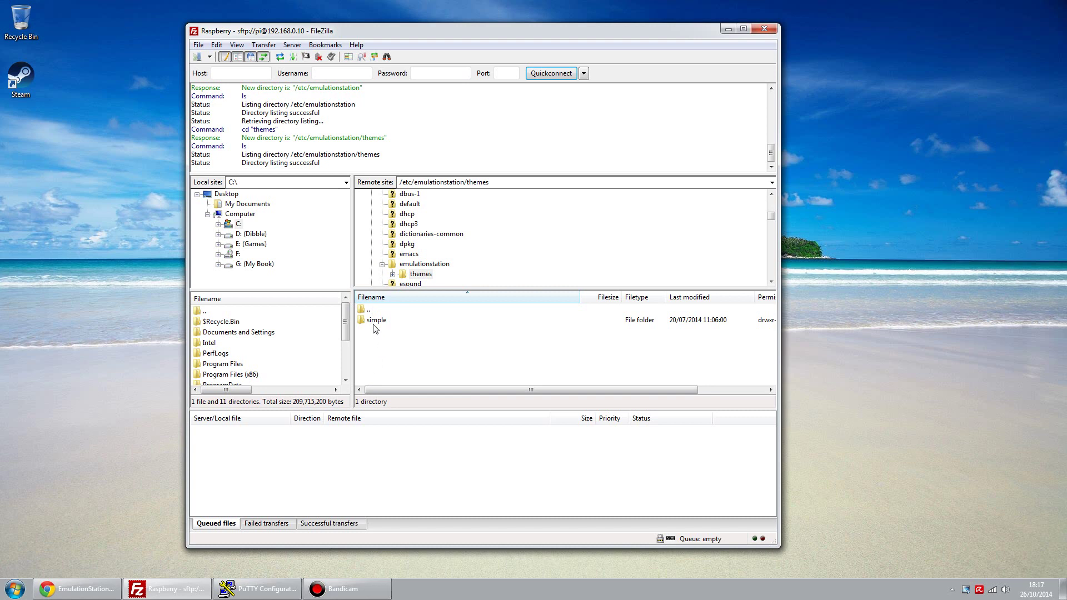
Open the simple theme folder and select its simple.xml file
double_click(376, 322)
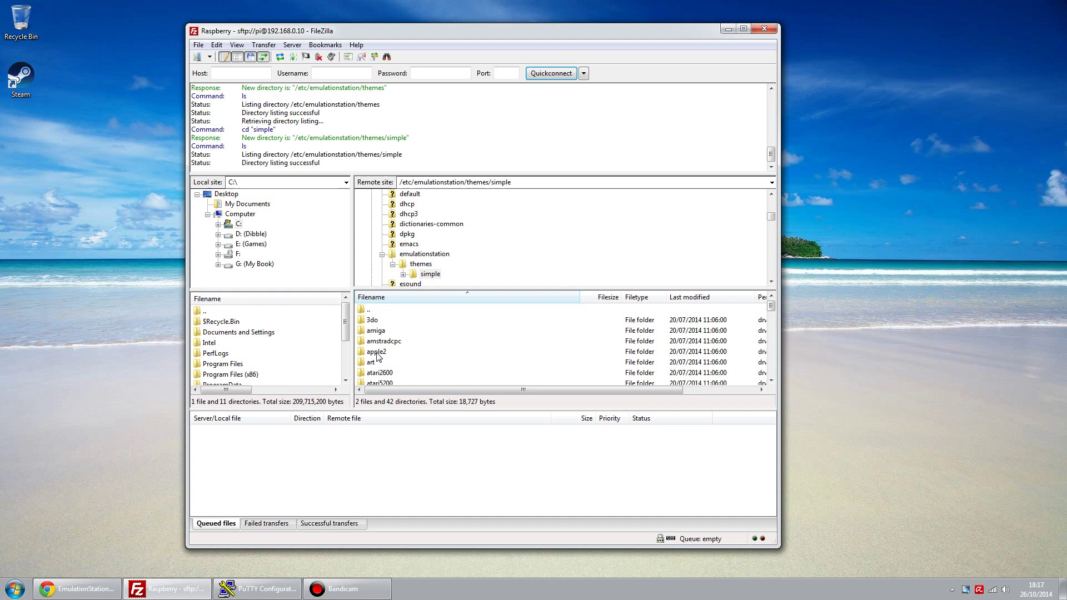
click(375, 343)
scroll(378, 351, down, 13)
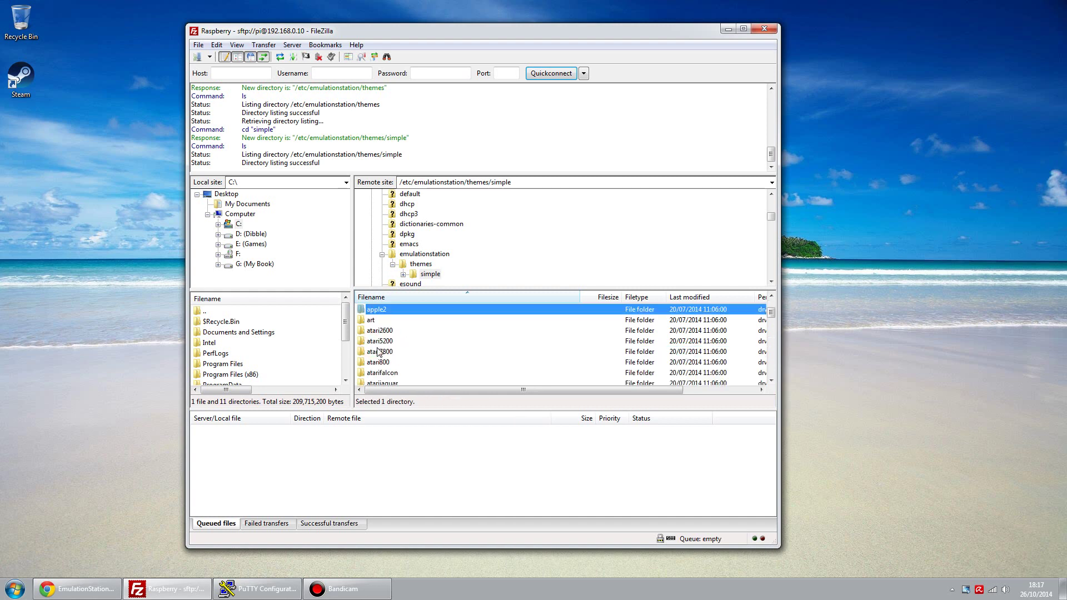
click(398, 374)
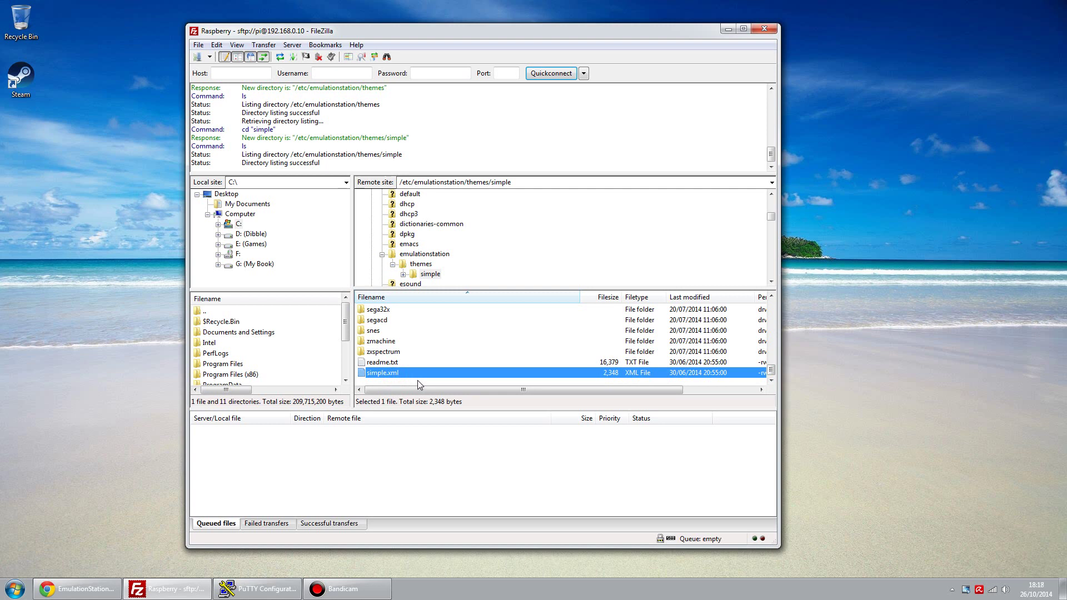
Open the remote simple.xml in metapad using View/Edit
right_click(404, 375)
click(436, 405)
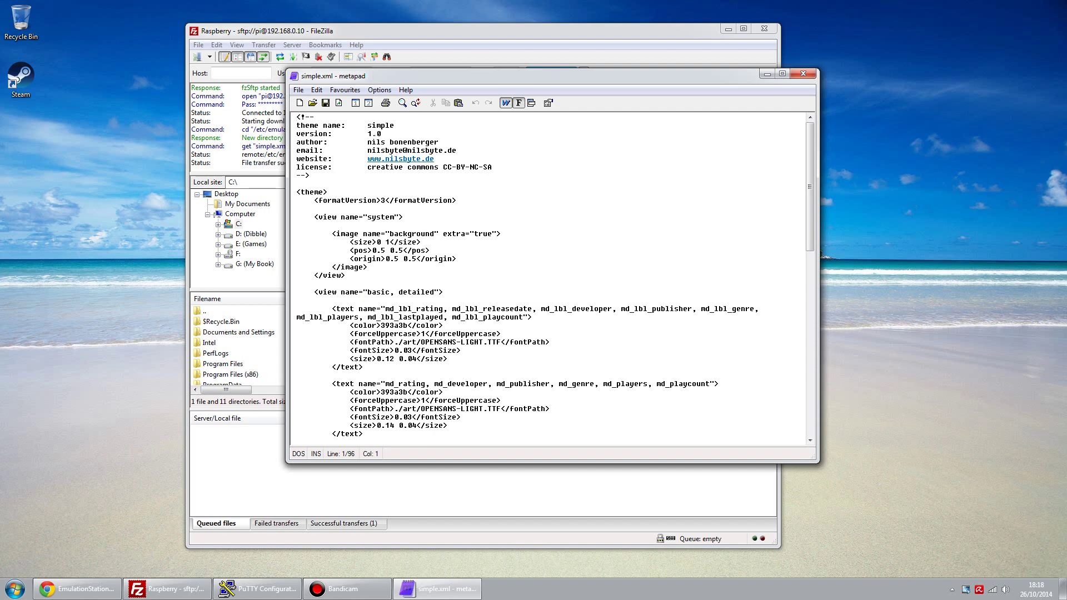
Read the Nerdbits EmulationStation v2.0 UI and design post in Chrome down to Final Result
click(78, 589)
click(161, 6)
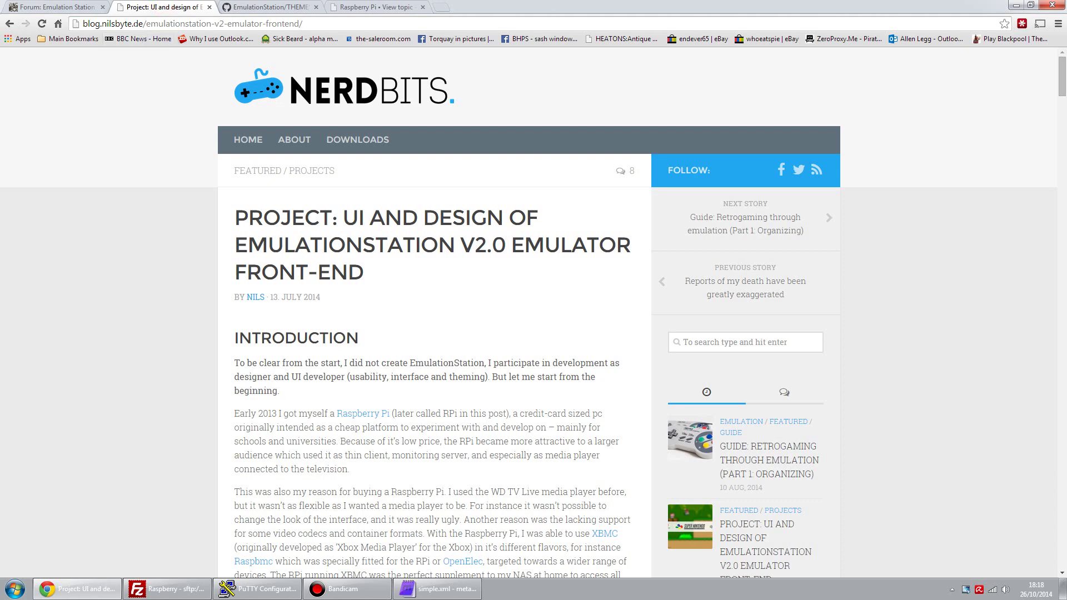
click(321, 22)
scroll(184, 308, down, 2)
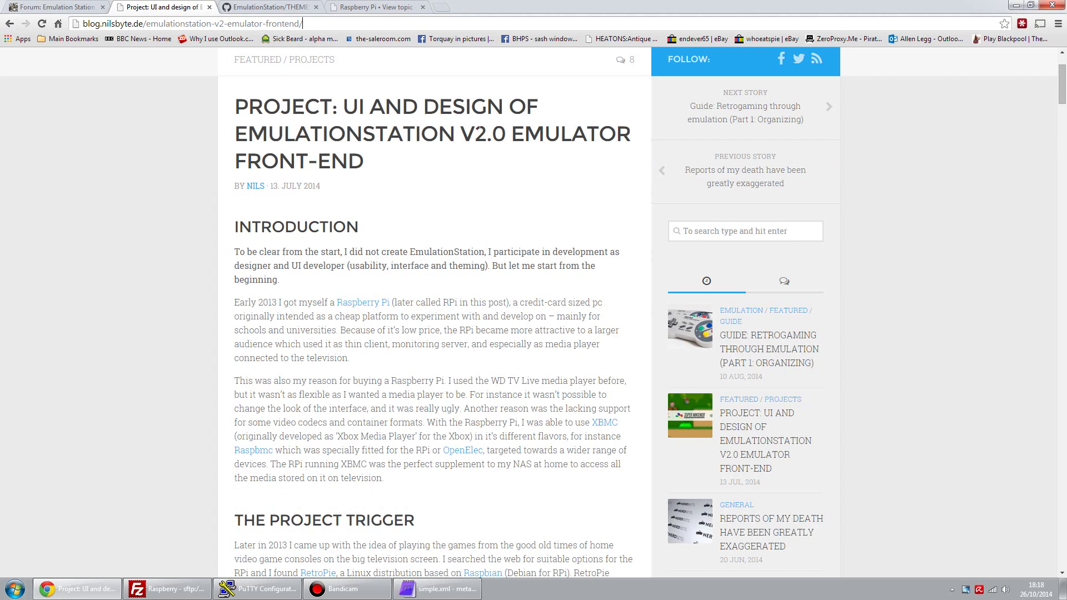
scroll(198, 265, down, 9)
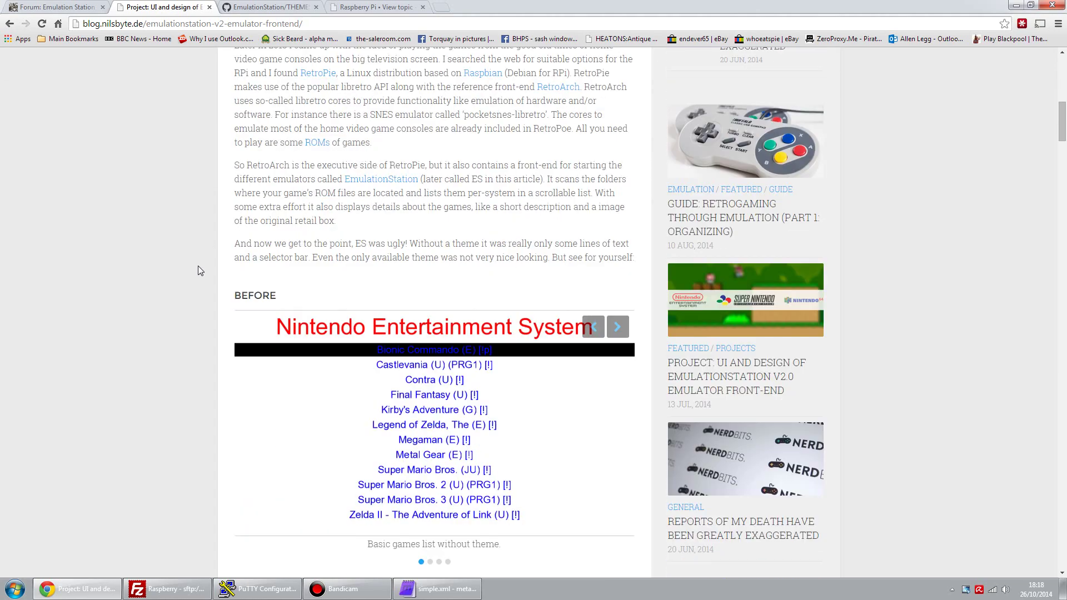
scroll(200, 271, down, 16)
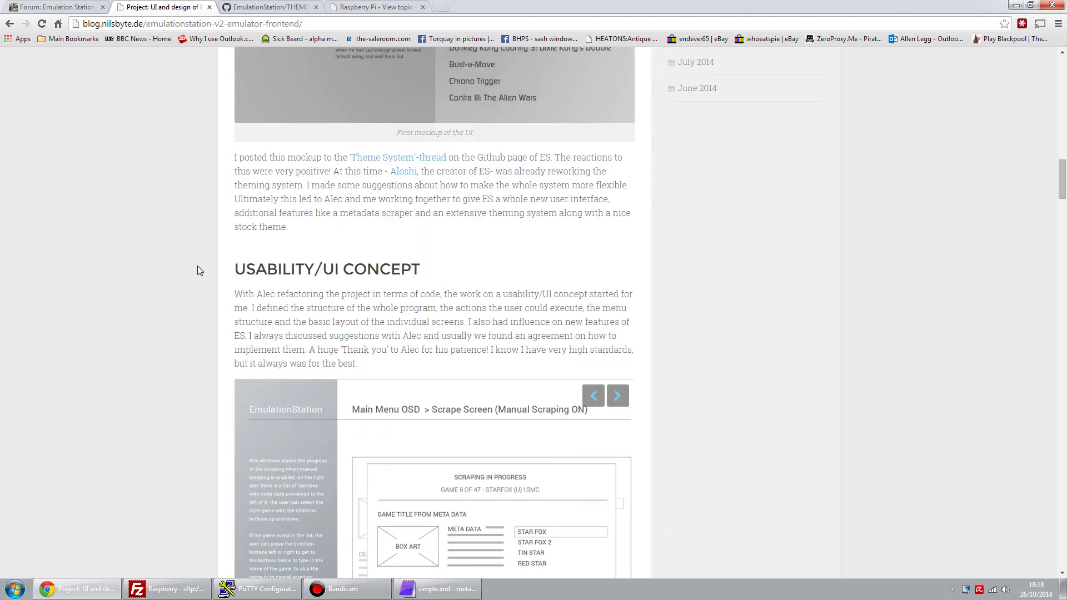
scroll(198, 265, down, 8)
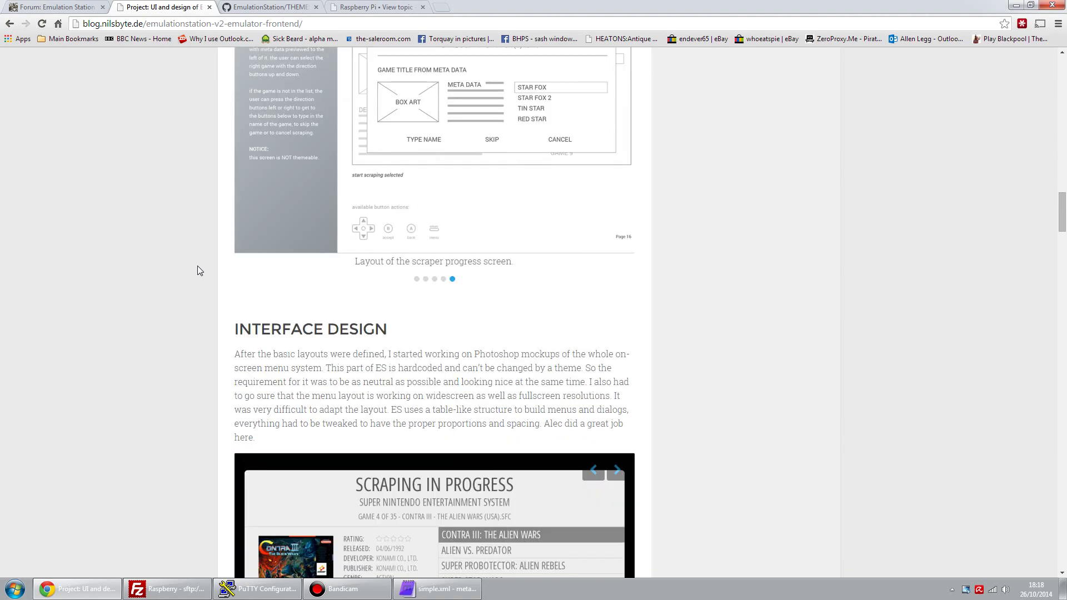
scroll(198, 266, down, 5)
scroll(198, 265, down, 9)
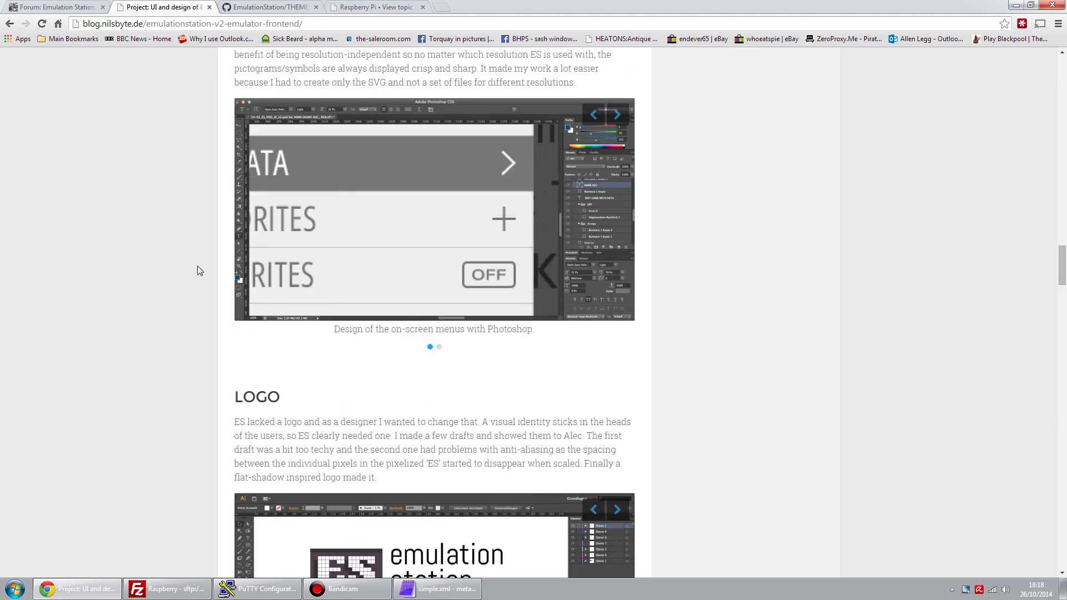
scroll(197, 266, down, 6)
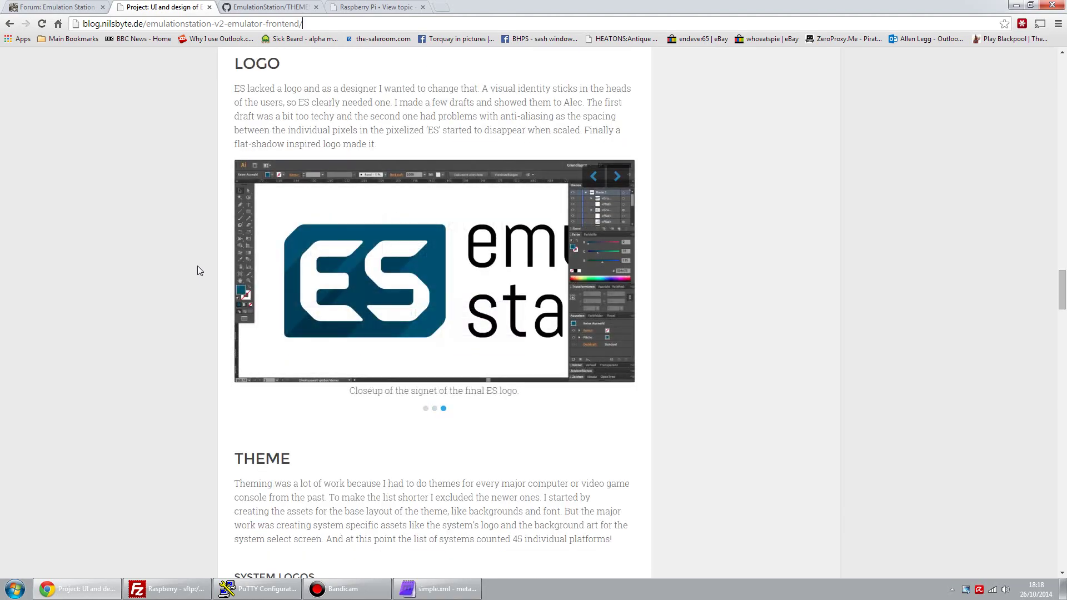
scroll(198, 266, down, 7)
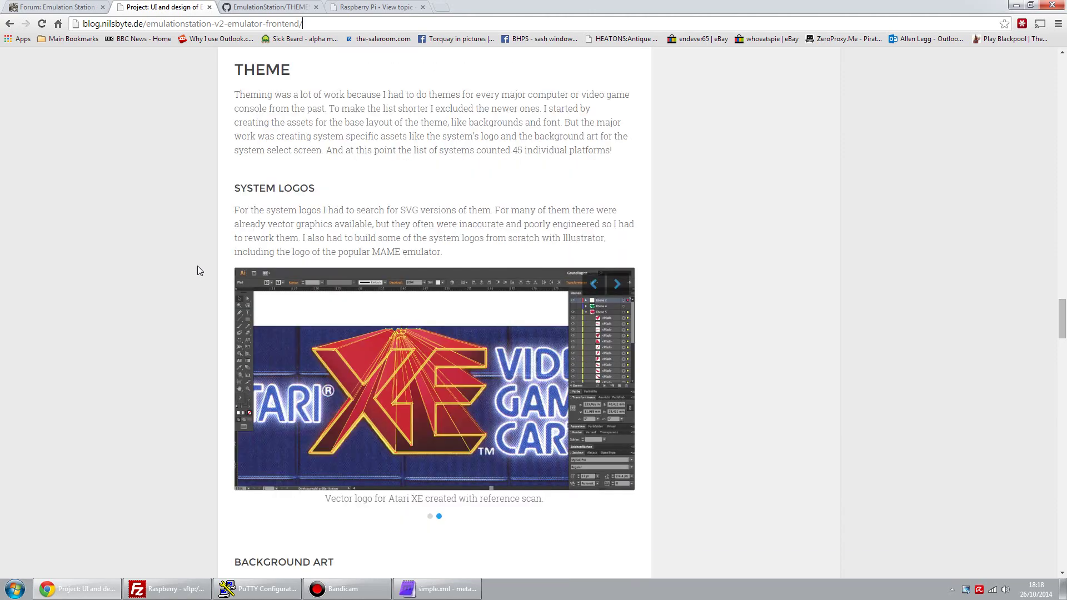
scroll(198, 266, down, 15)
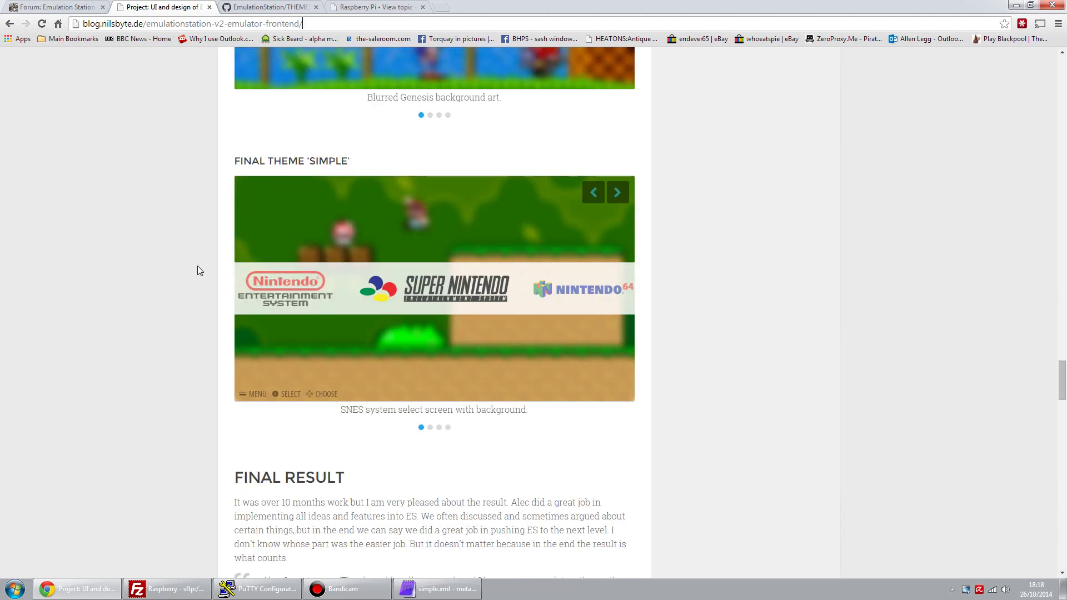
scroll(200, 271, down, 6)
scroll(169, 164, down, 2)
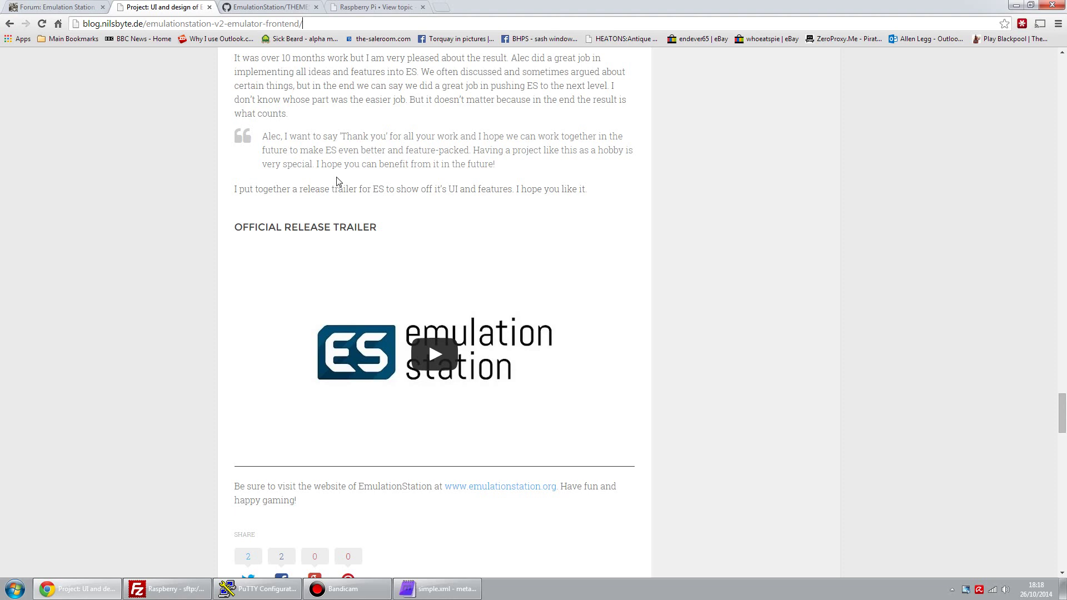
scroll(56, 245, down, 2)
scroll(56, 245, up, 1)
scroll(56, 245, up, 3)
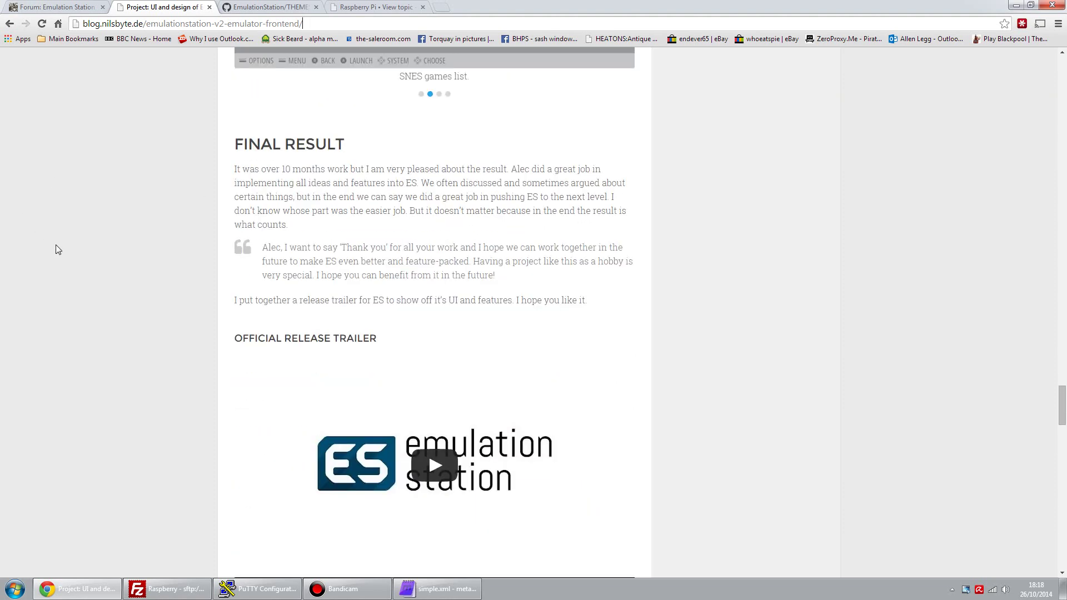
Bring metapad's simple.xml forward and read its header and system view definitions
click(465, 593)
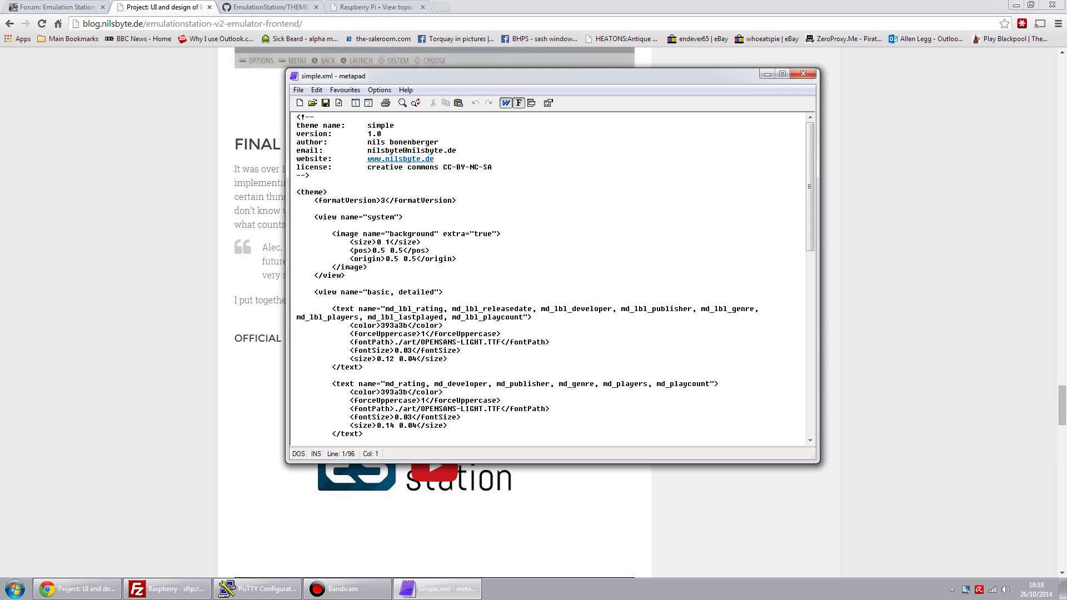
scroll(552, 278, down, 5)
scroll(553, 278, down, 12)
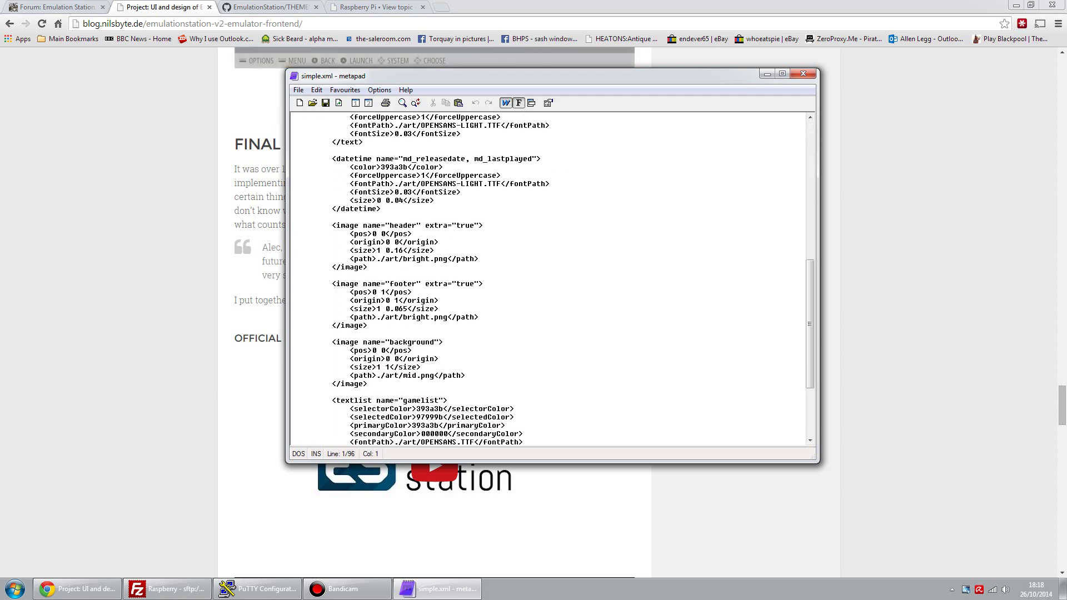
scroll(552, 275, down, 2)
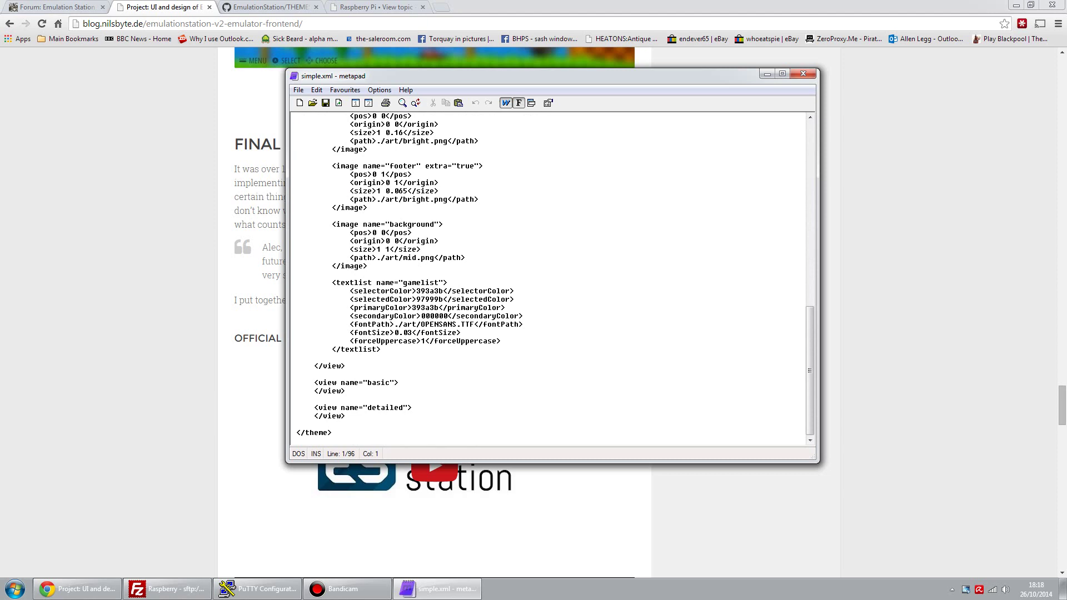
scroll(553, 278, up, 19)
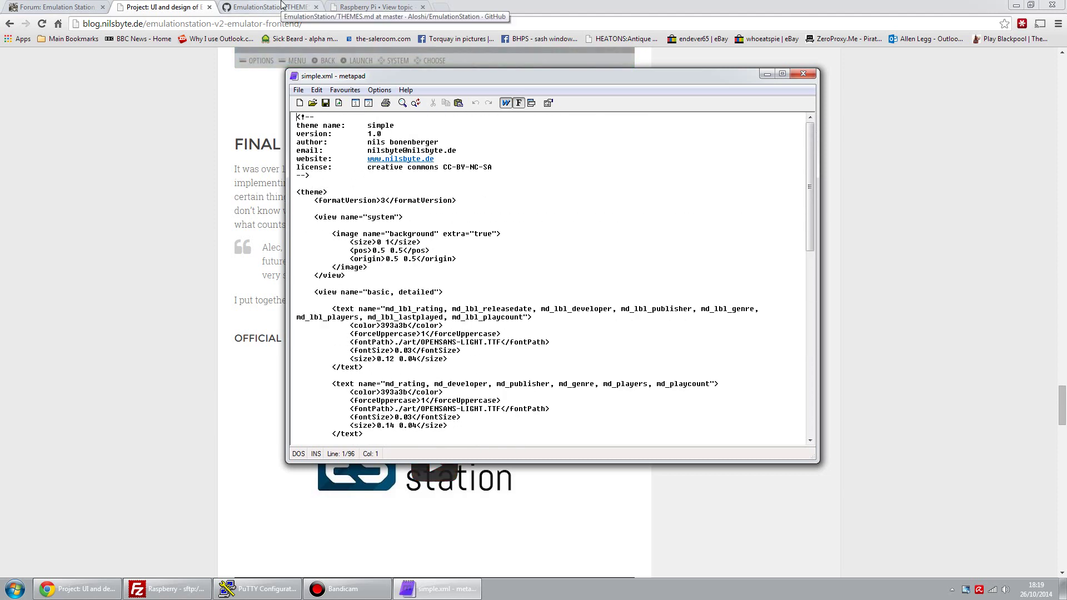
Read the GitHub THEMES.md page down to the text and textlist property reference
click(282, 5)
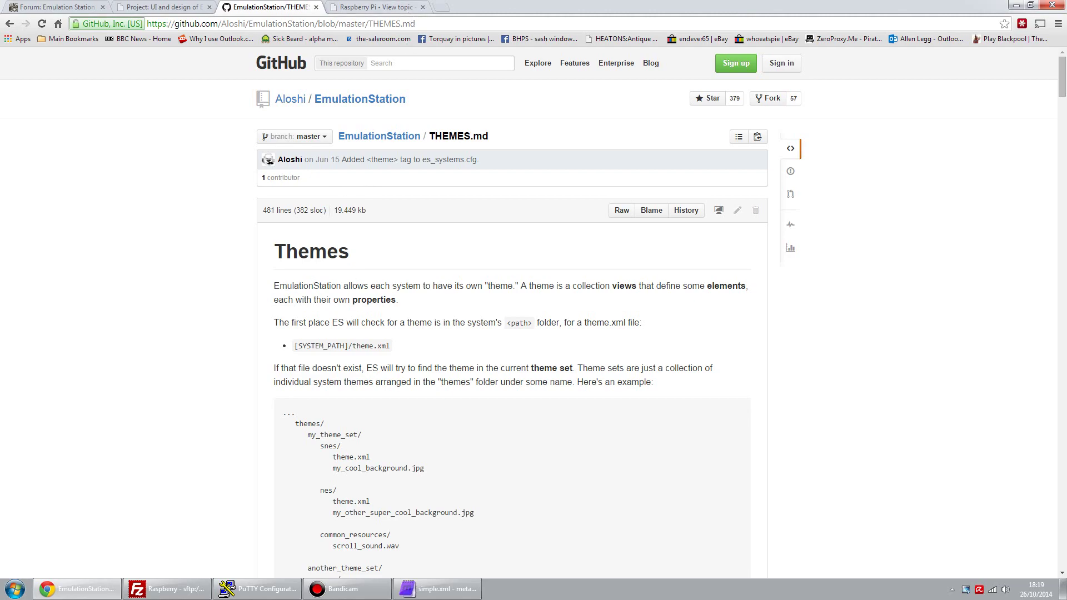
scroll(361, 334, down, 9)
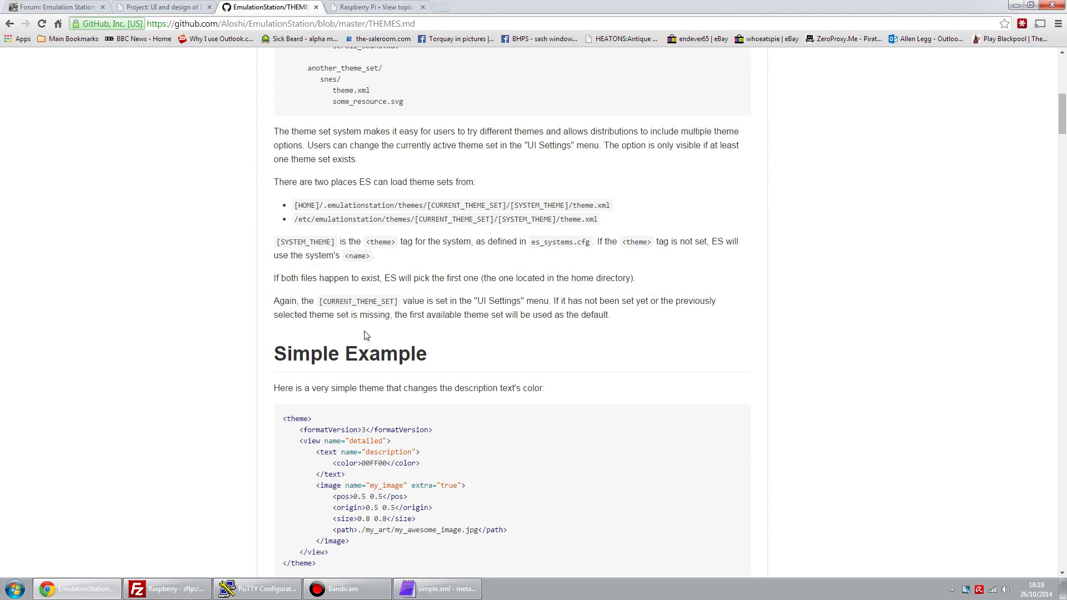
scroll(365, 335, down, 20)
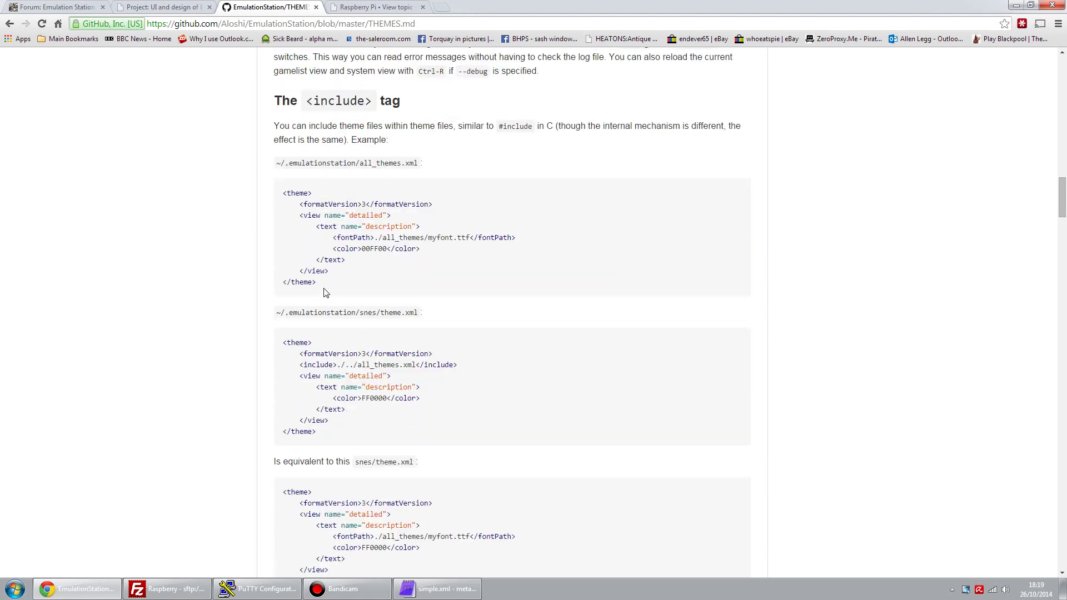
scroll(332, 381, down, 6)
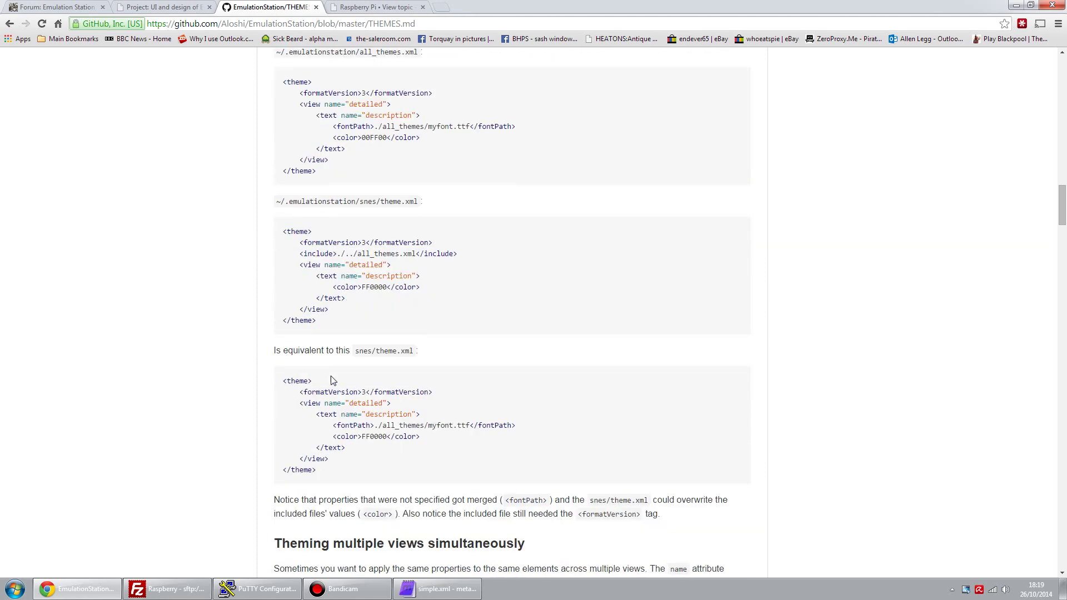
scroll(330, 373, up, 11)
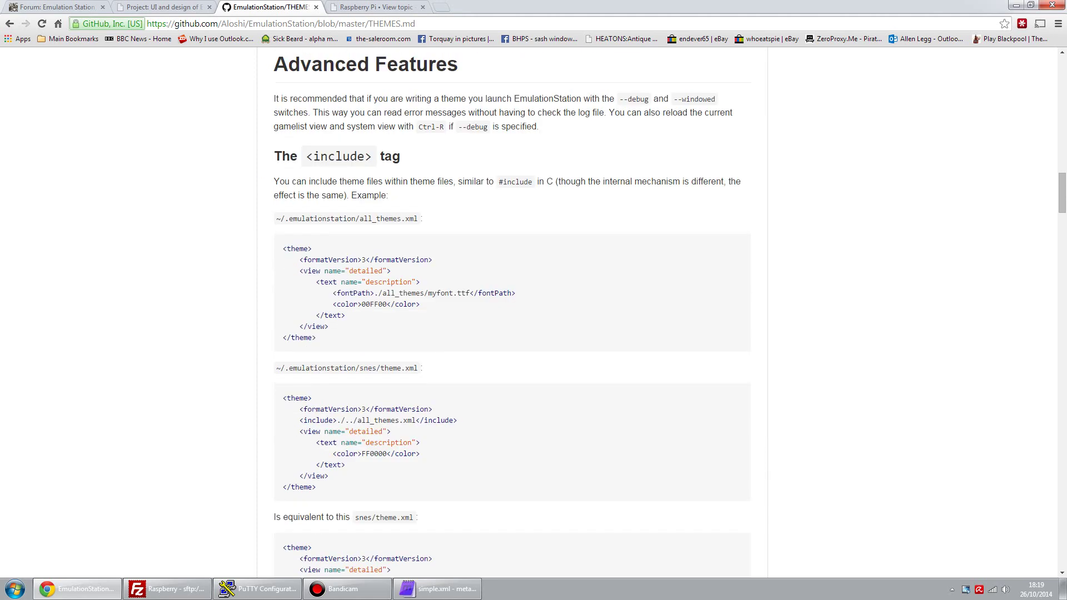
scroll(329, 372, down, 15)
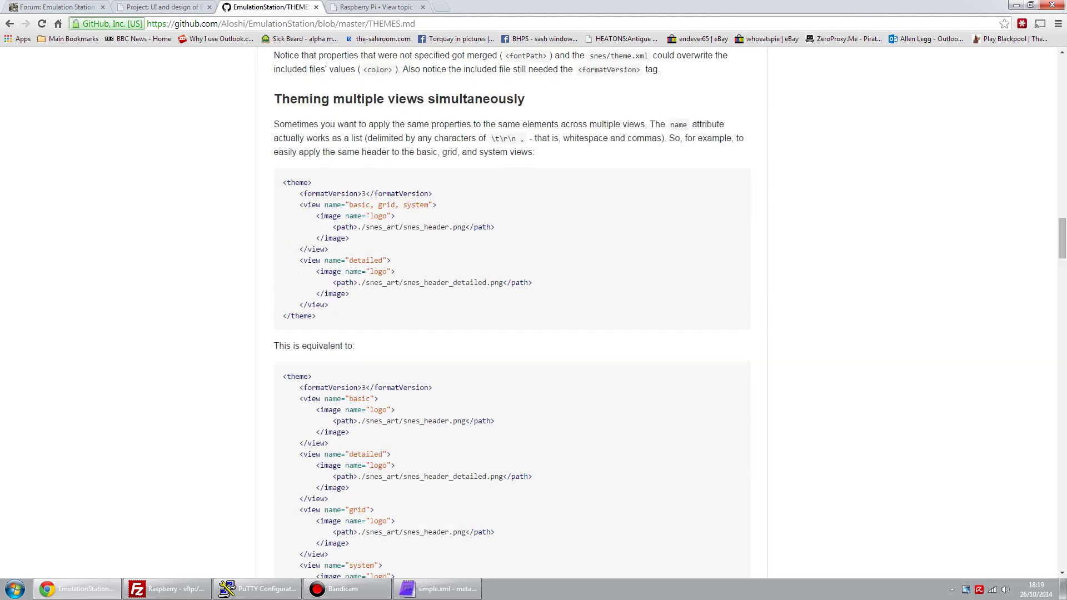
scroll(270, 302, down, 4)
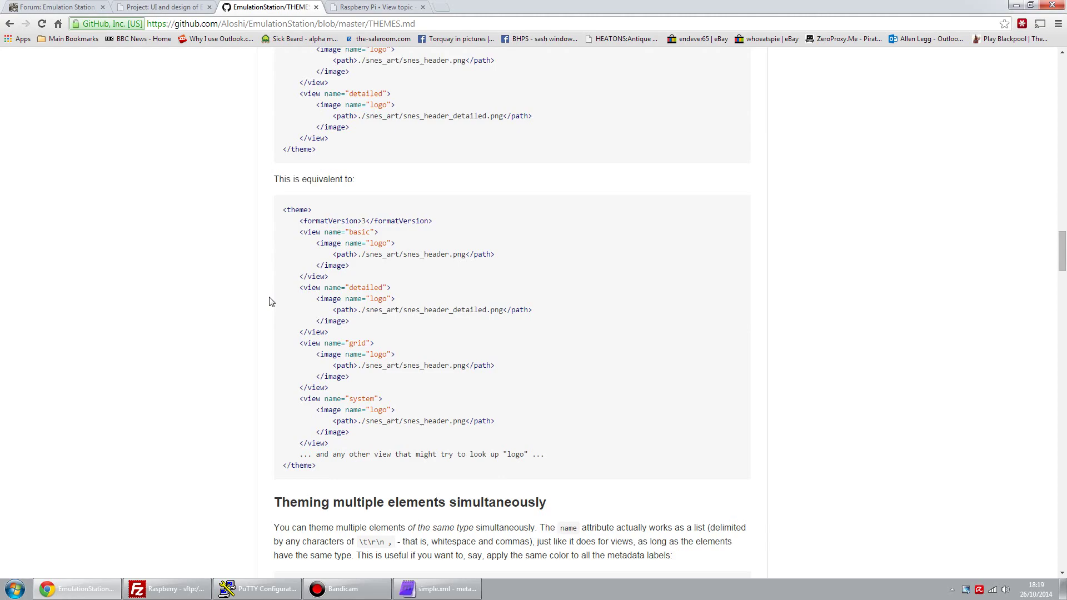
scroll(271, 301, down, 4)
scroll(271, 302, down, 11)
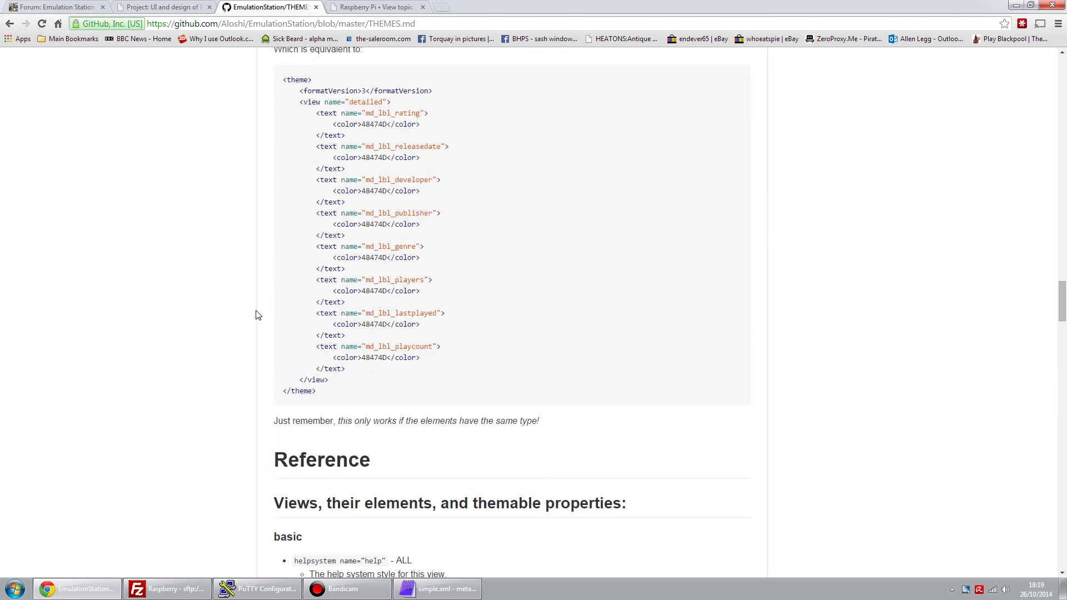
scroll(257, 315, down, 12)
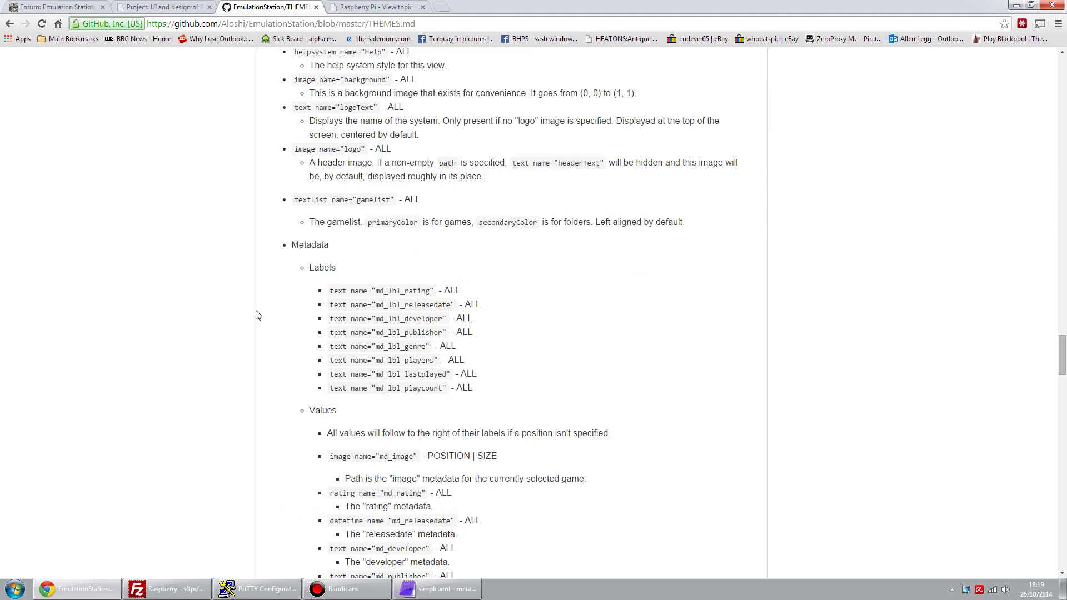
scroll(257, 315, down, 5)
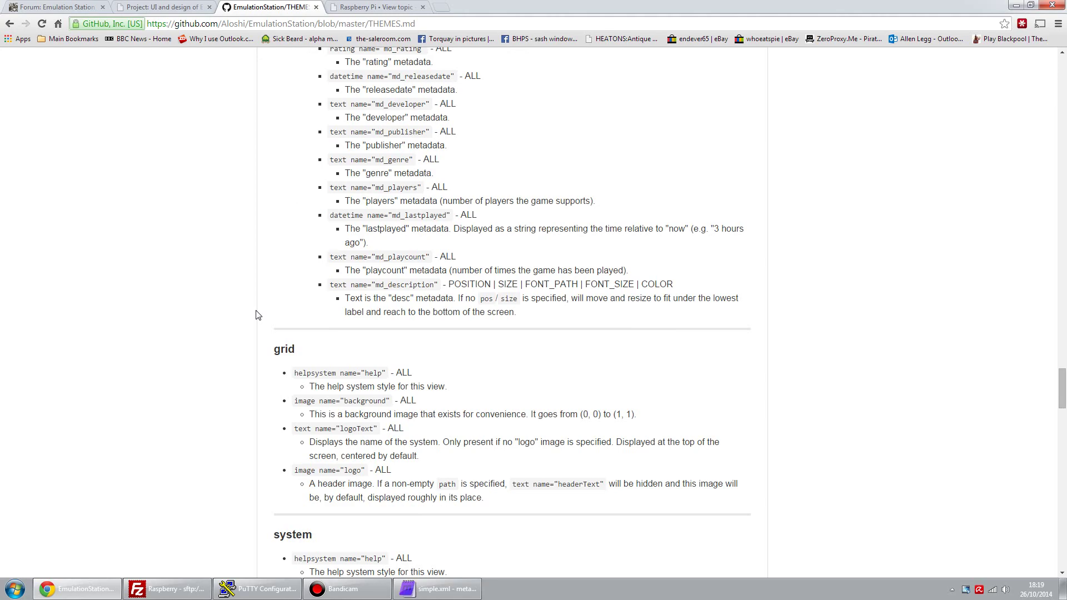
scroll(258, 315, down, 10)
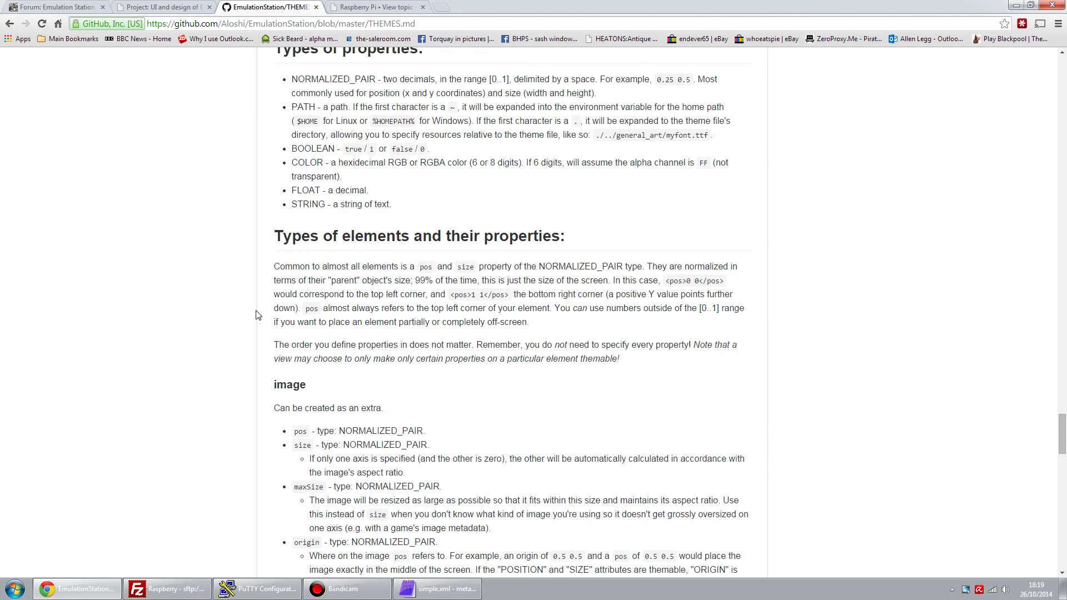
scroll(257, 315, down, 15)
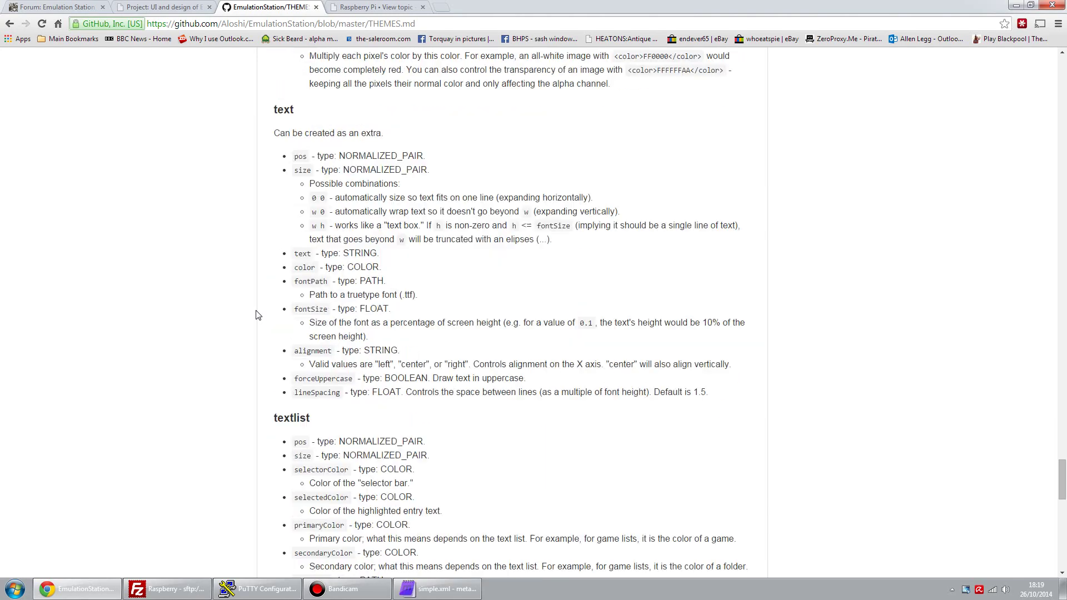
scroll(258, 315, down, 1)
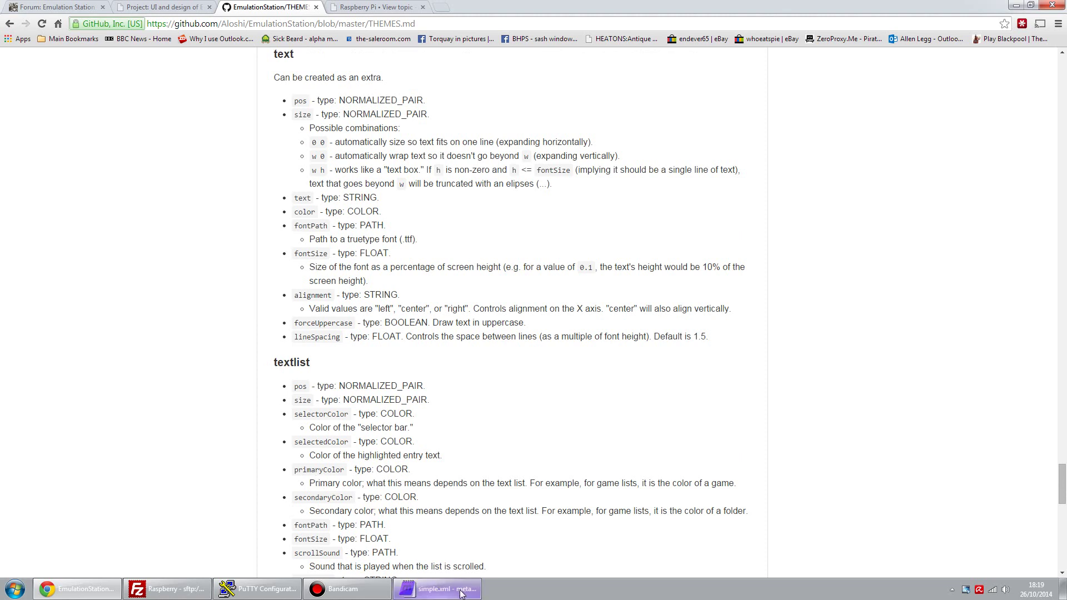
Back in FileZilla, open the remote snes folder and select its 3,599-byte theme.xml
click(161, 589)
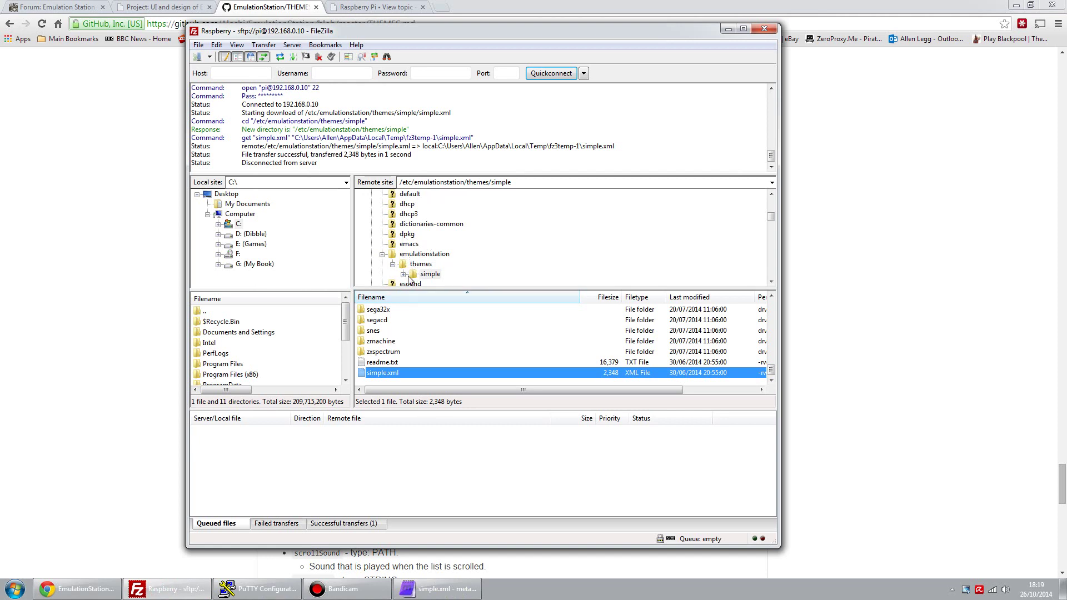
click(418, 274)
click(390, 331)
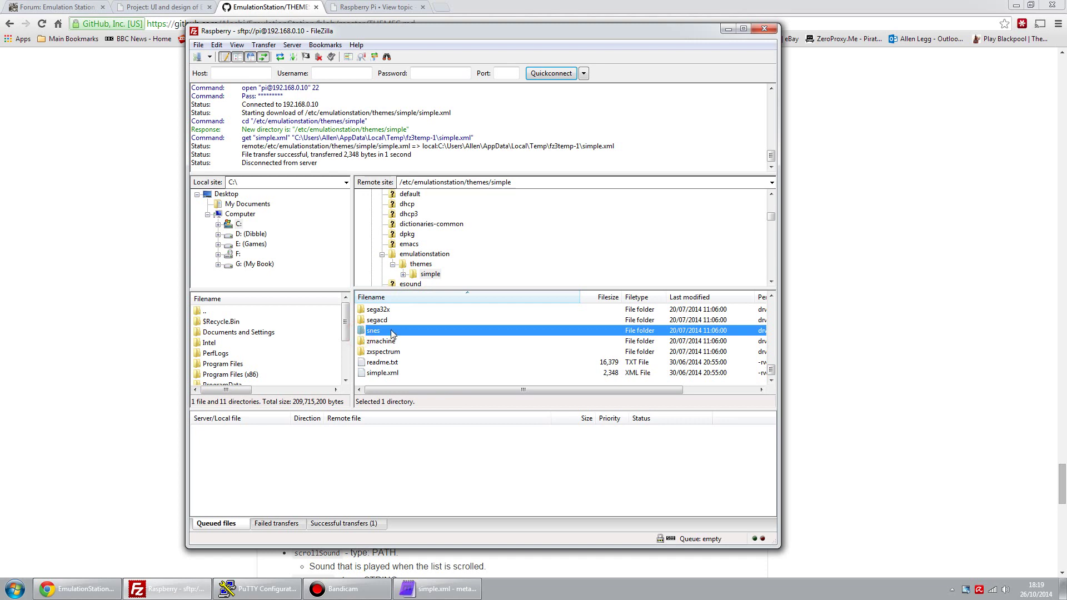
double_click(382, 332)
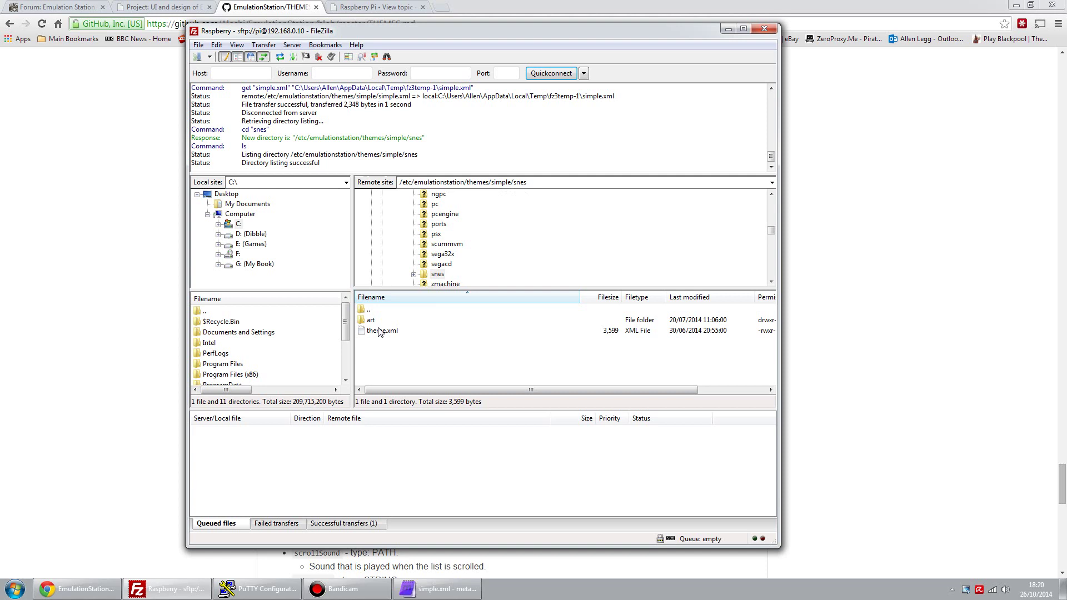
click(387, 335)
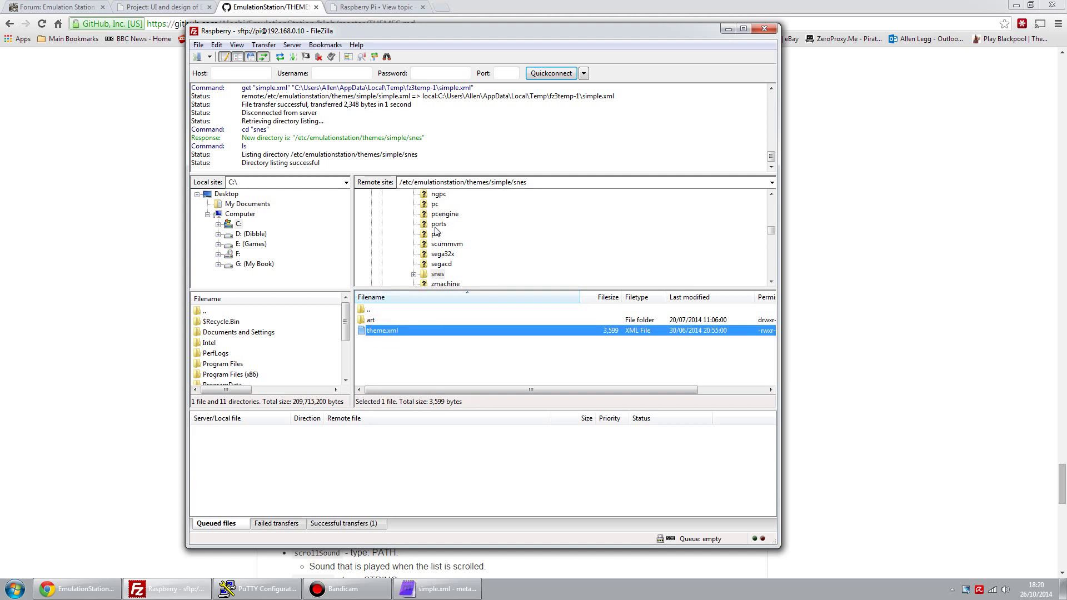
right_click(374, 332)
click(405, 367)
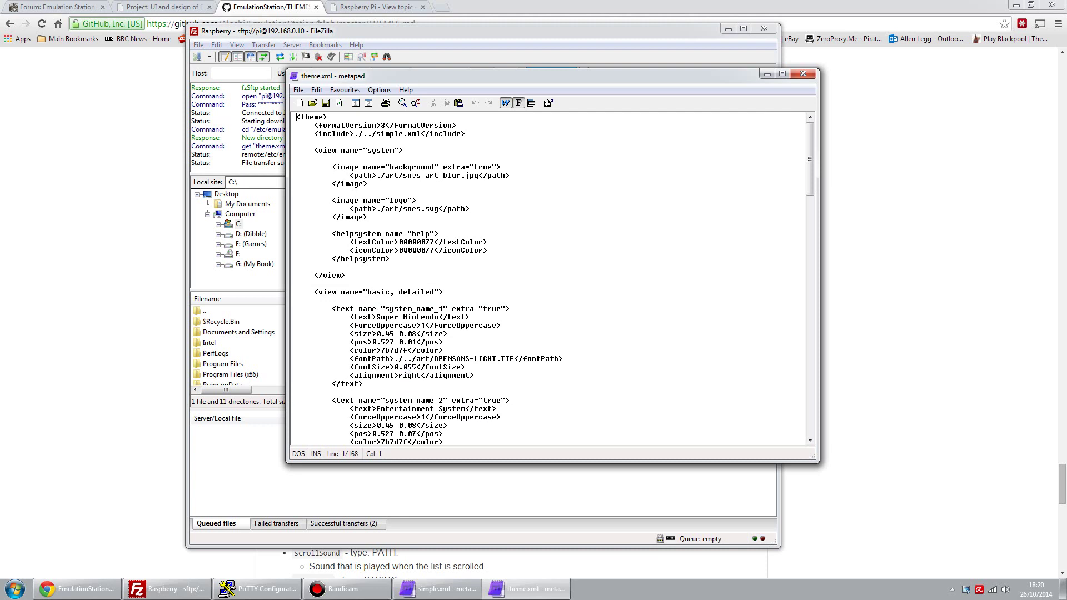
drag(403, 176, 478, 175)
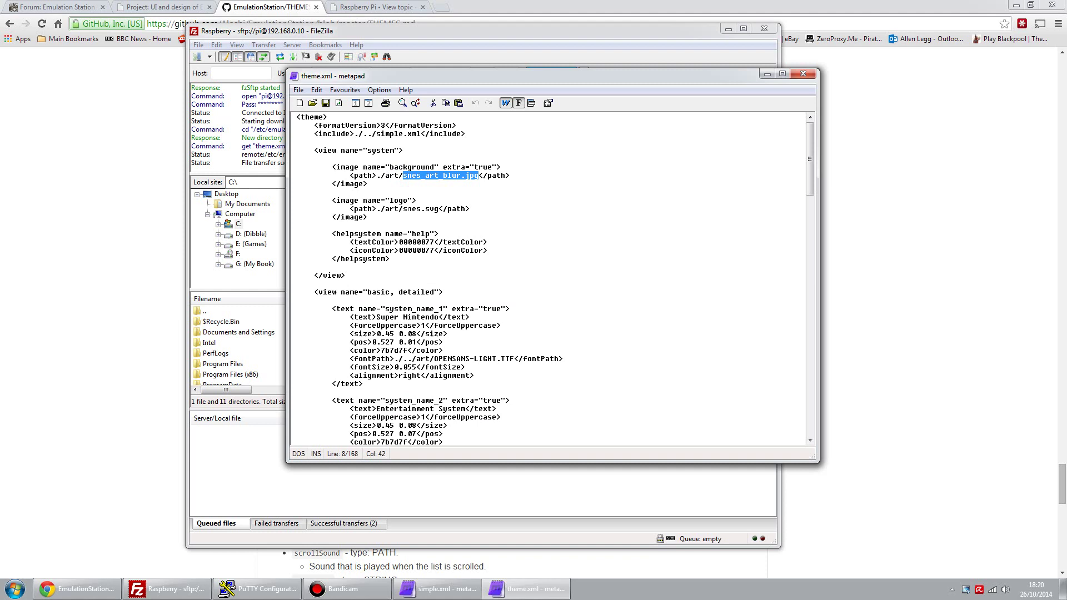
drag(403, 209, 438, 209)
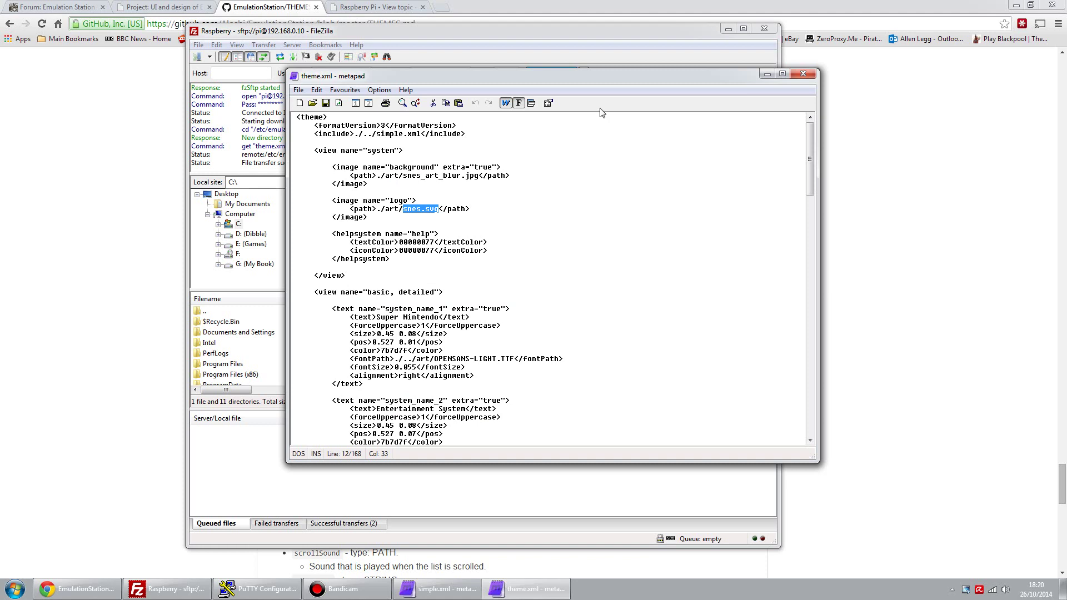
click(804, 75)
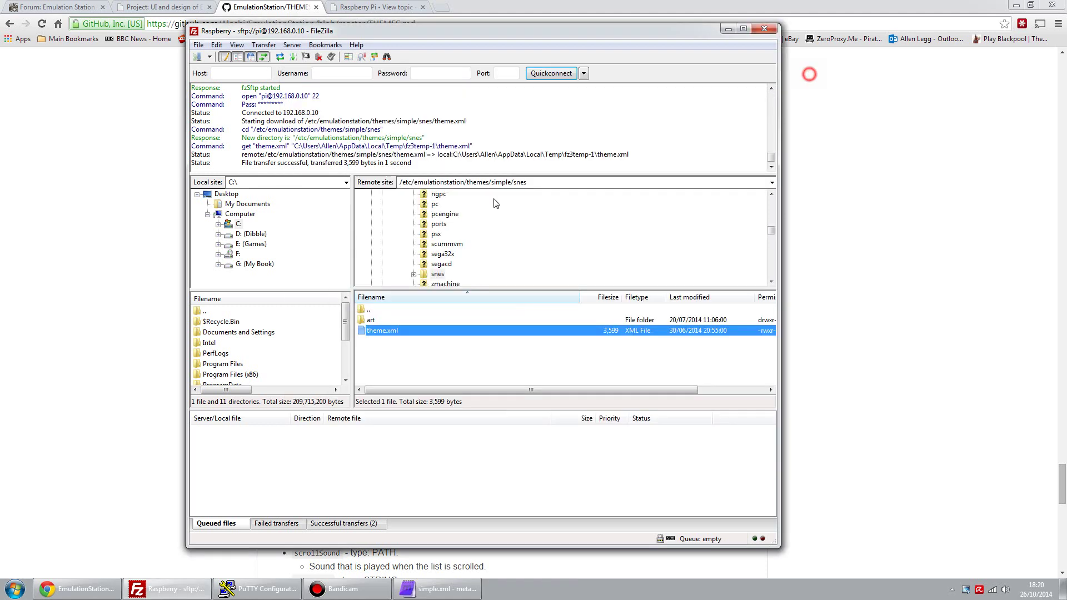
Open the snes/art folder and view snes_art_blur.jpg in IrfanView, then close it
double_click(371, 321)
click(392, 341)
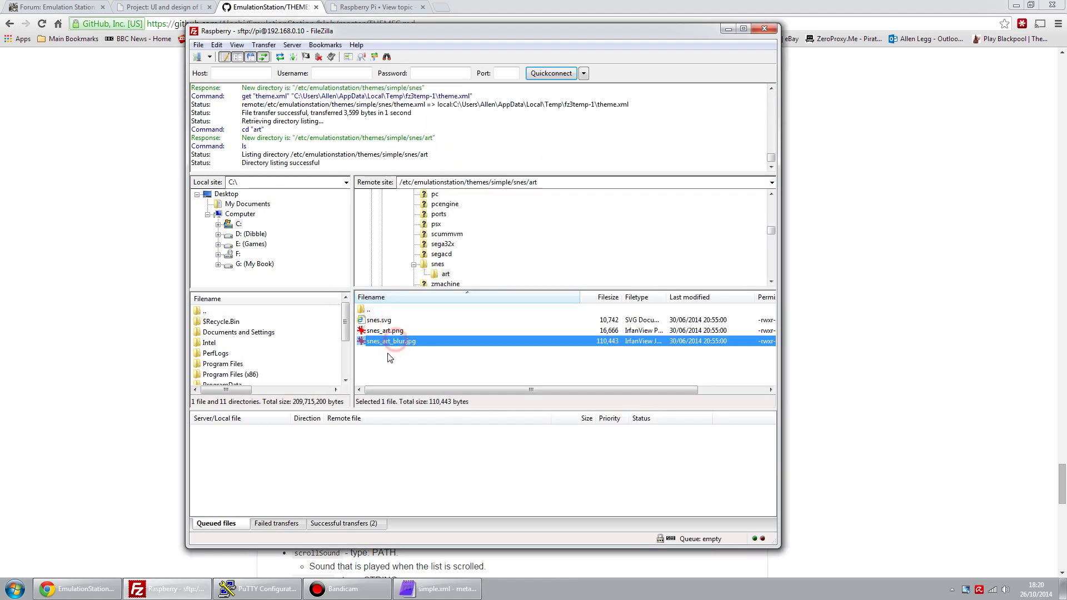
click(389, 321)
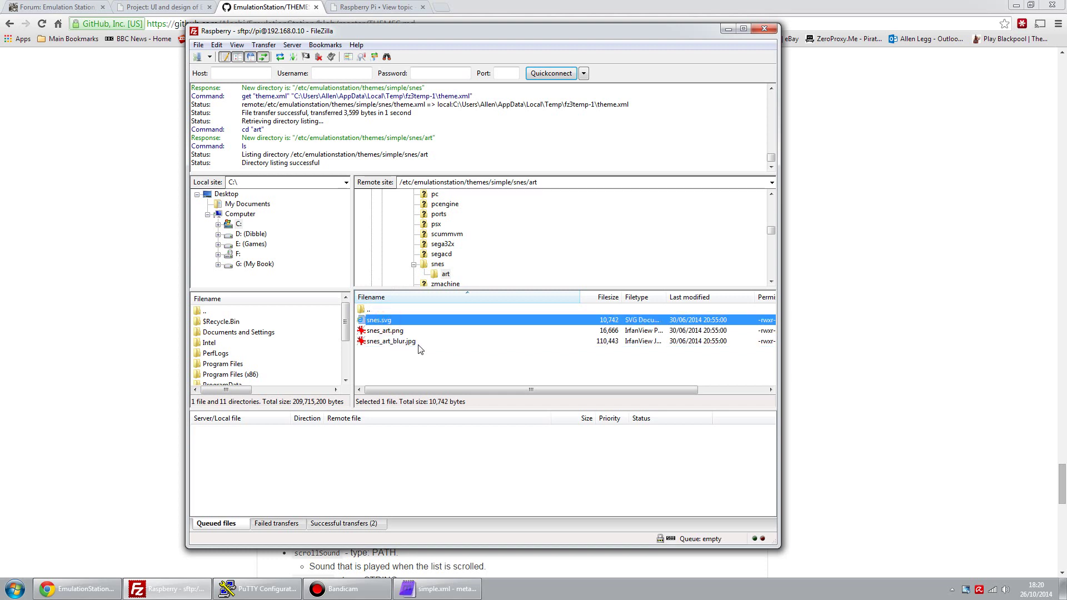
right_click(411, 342)
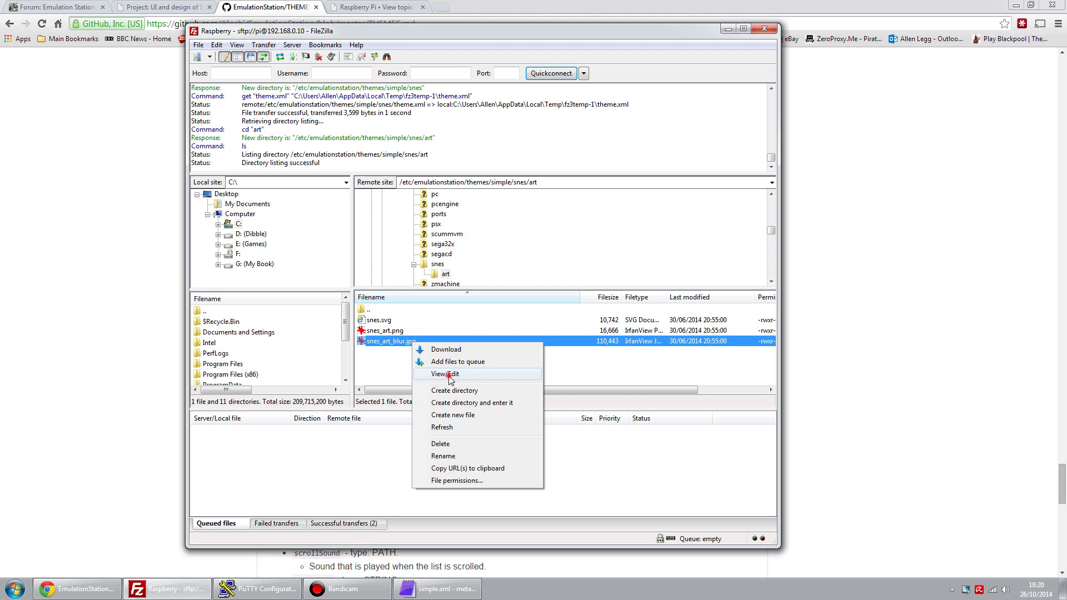
click(450, 376)
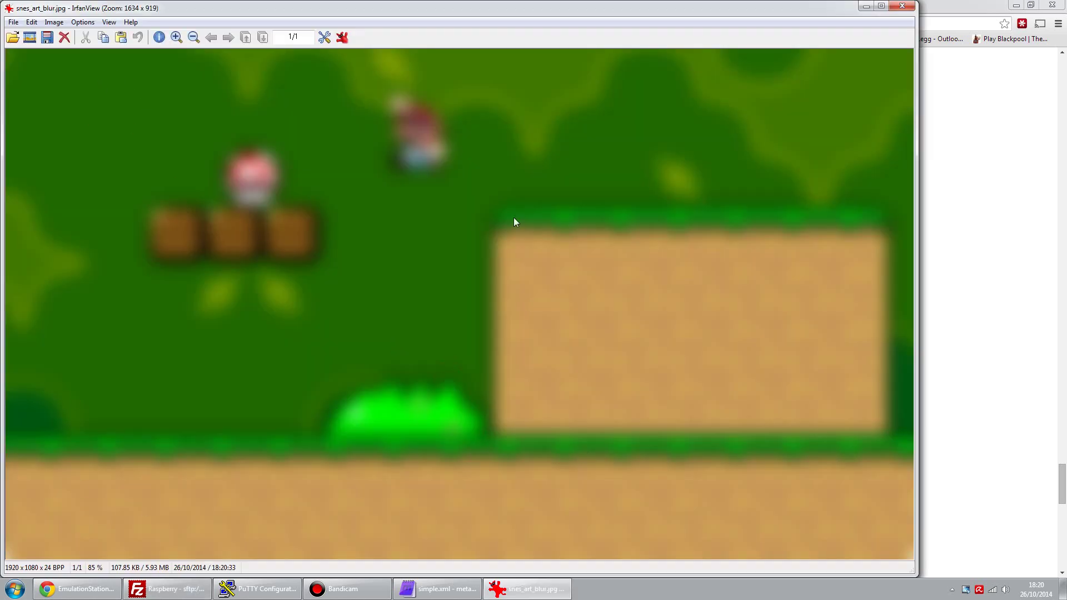
click(903, 6)
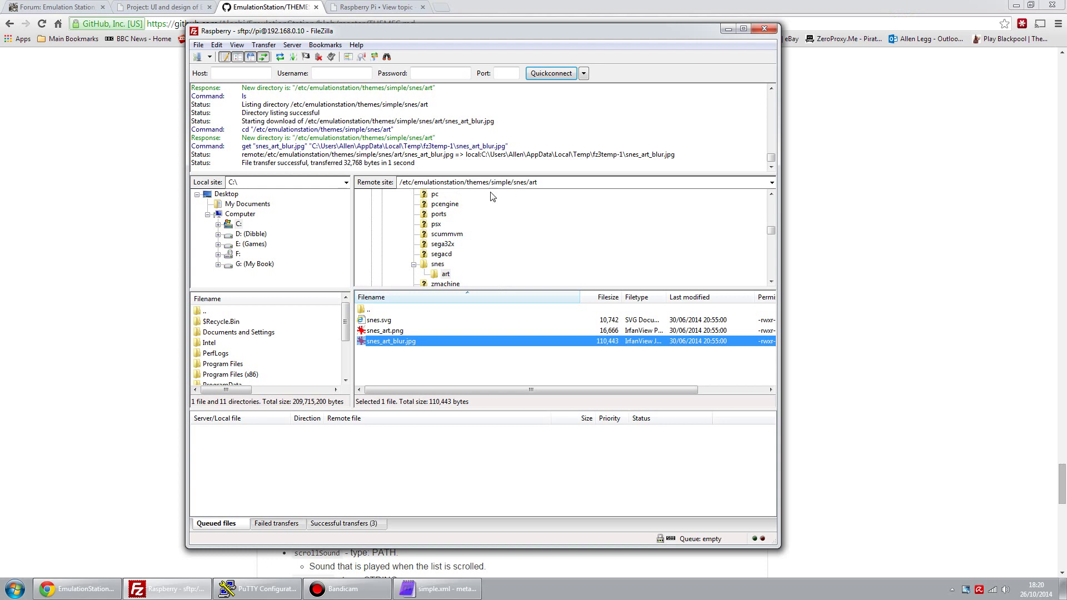
Select the full remote folder path in the Remote site box
click(519, 179)
click(520, 181)
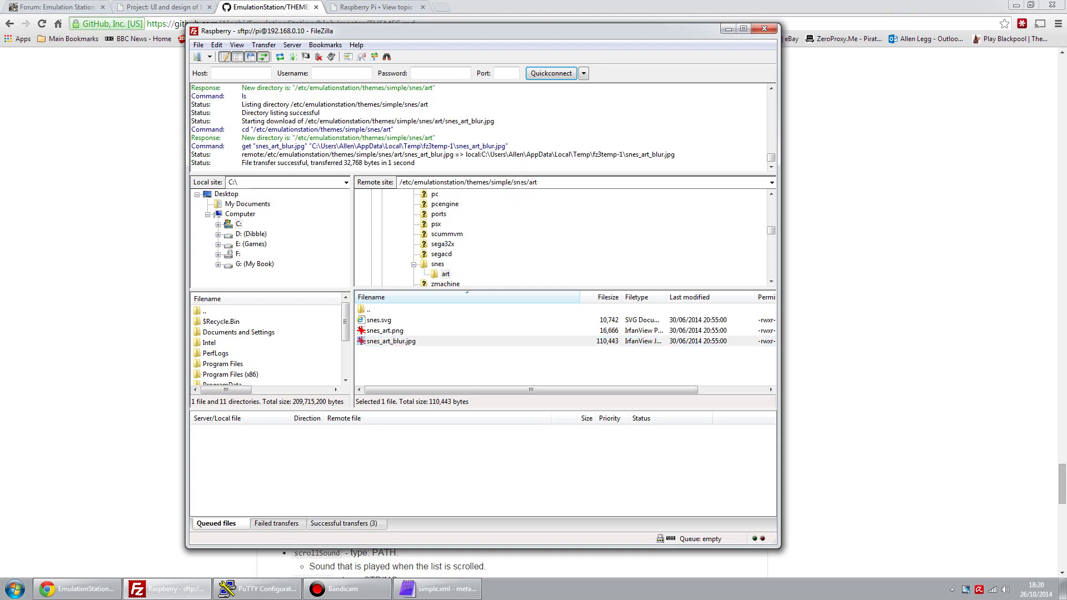
double_click(521, 182)
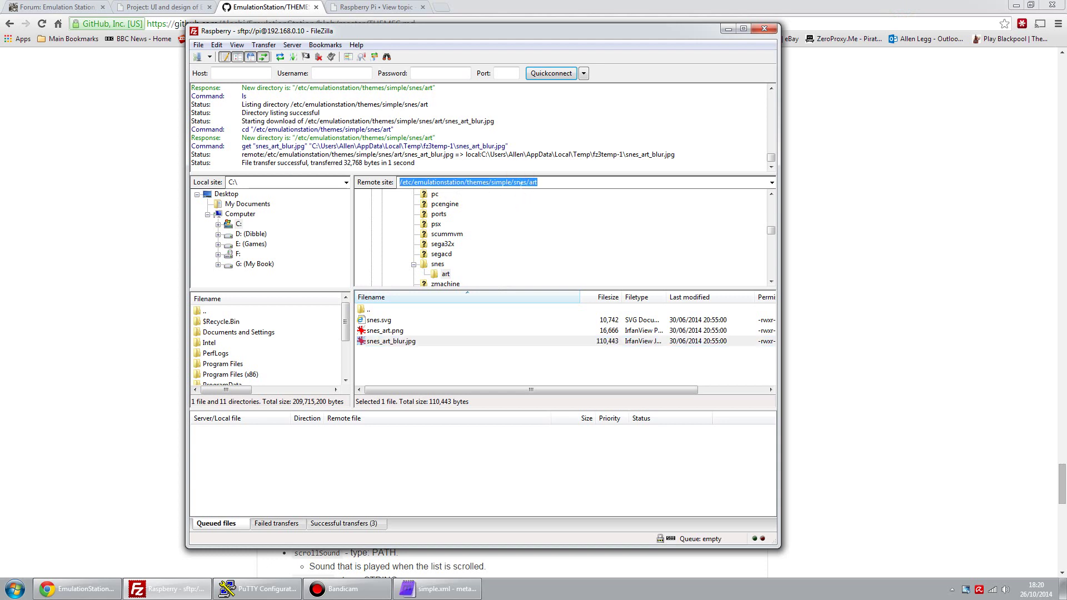
View snes.svg's Super Nintendo logo in Internet Explorer via View/Edit
right_click(384, 322)
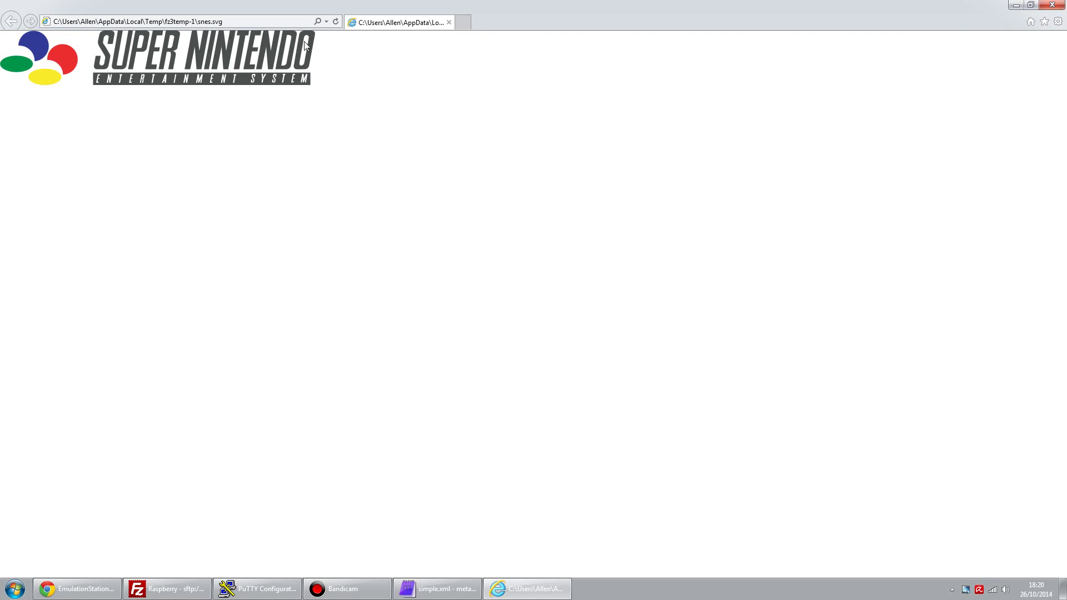
Close the logo preview, reopen the local snes_art_blur.jpg in IrfanView, then close it
click(1055, 7)
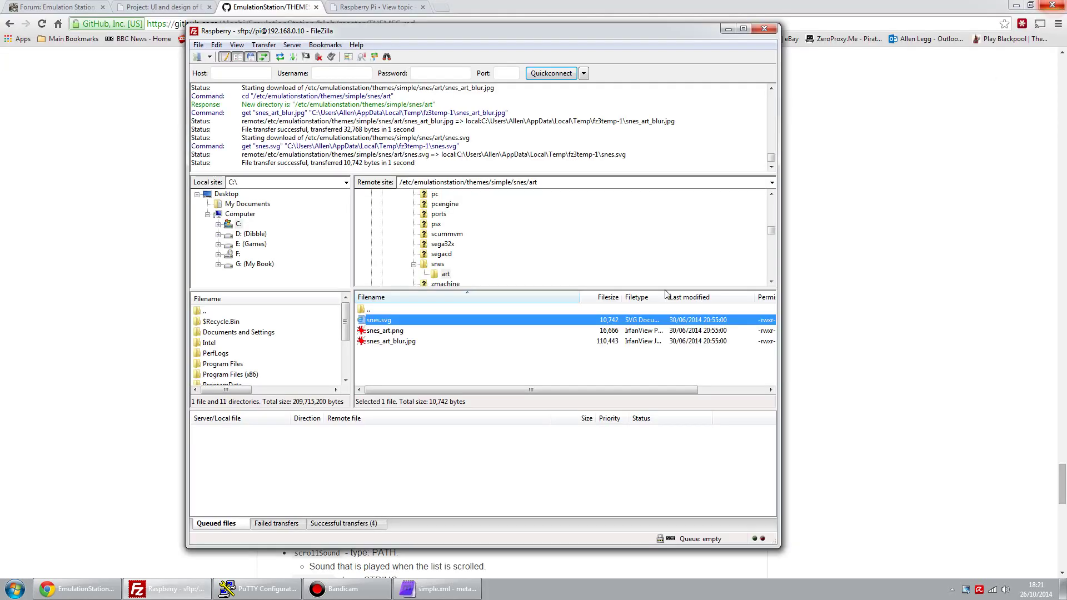
click(387, 344)
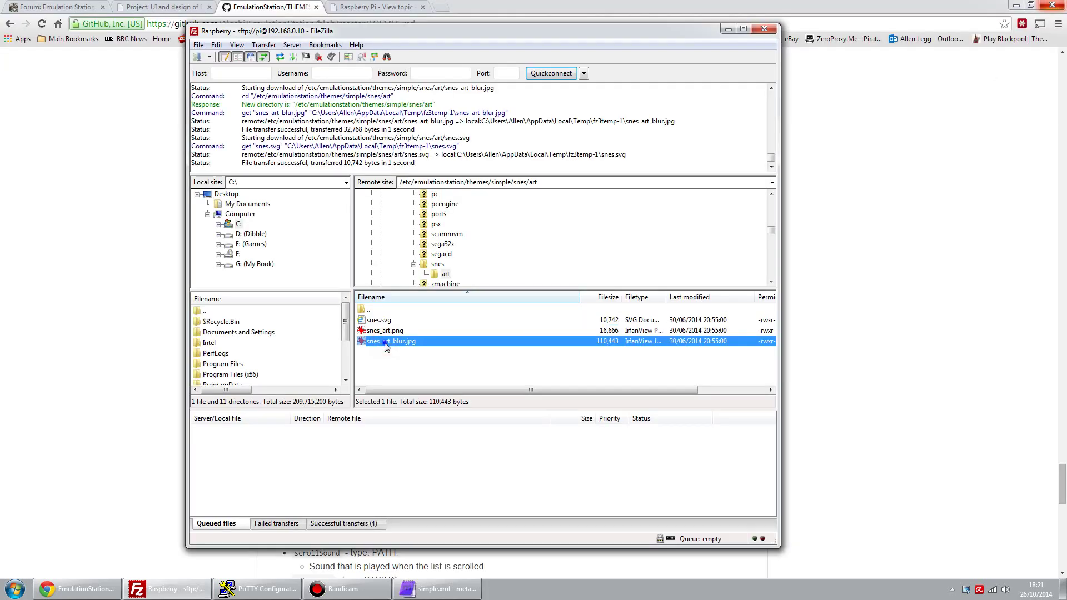
right_click(387, 344)
click(414, 374)
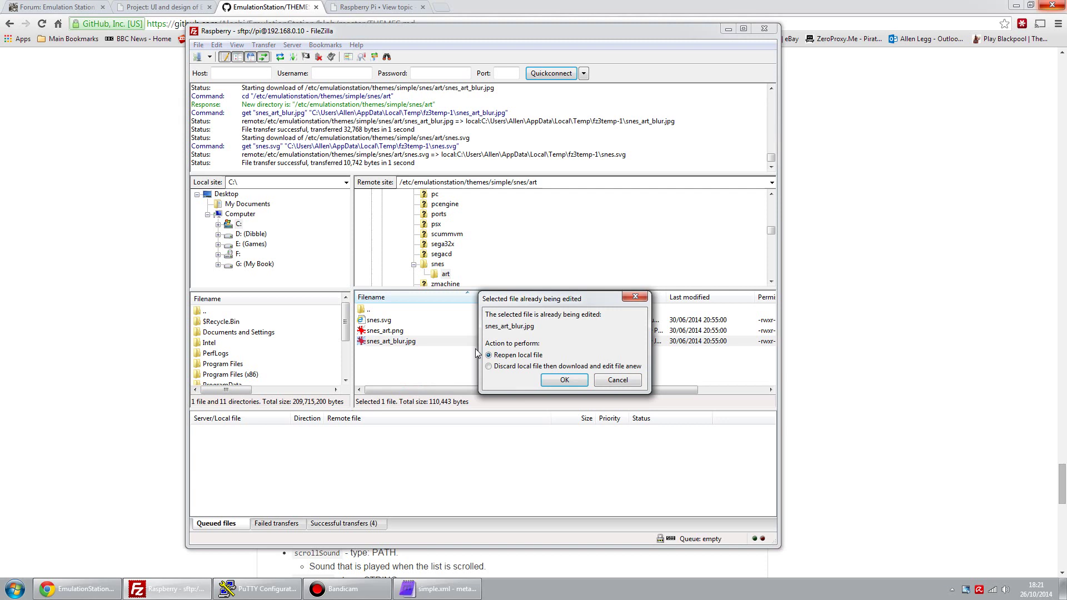
click(565, 380)
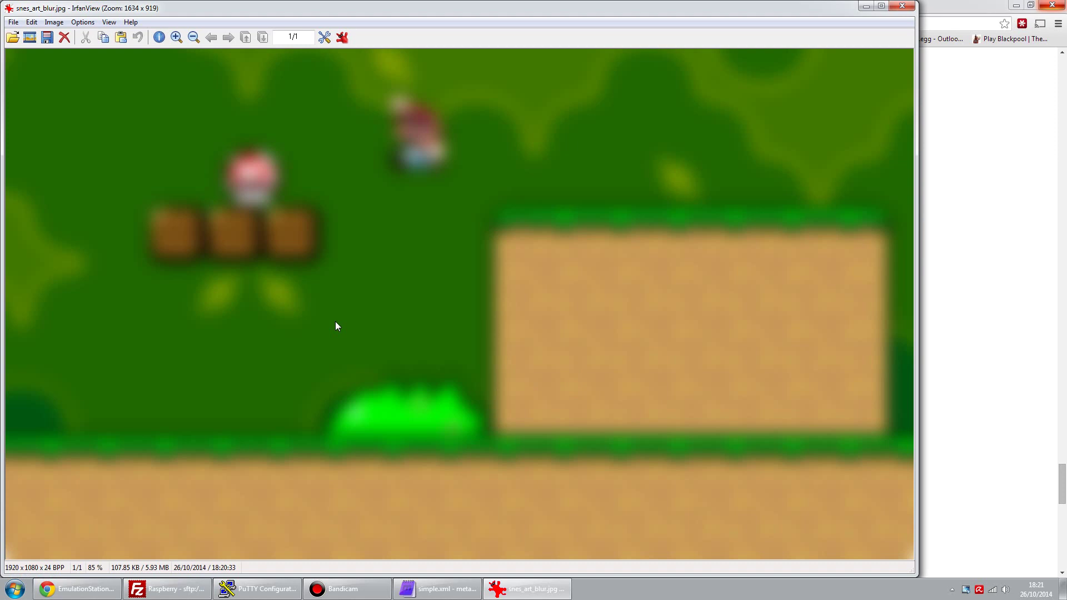
click(902, 6)
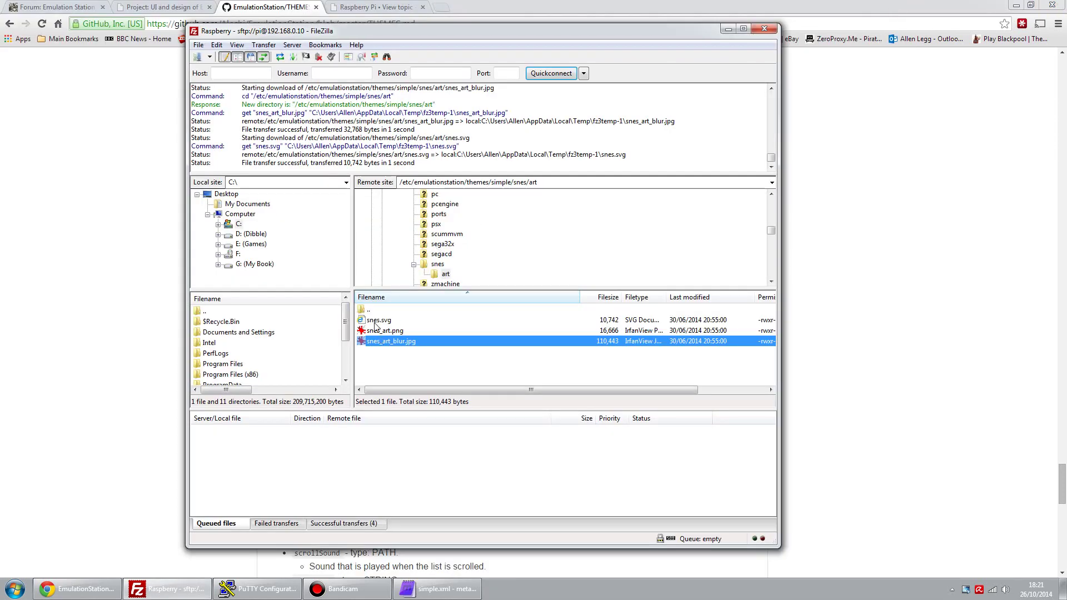
Browse the sega32x, psx and pcengine theme folders on the Pi
click(437, 244)
click(436, 224)
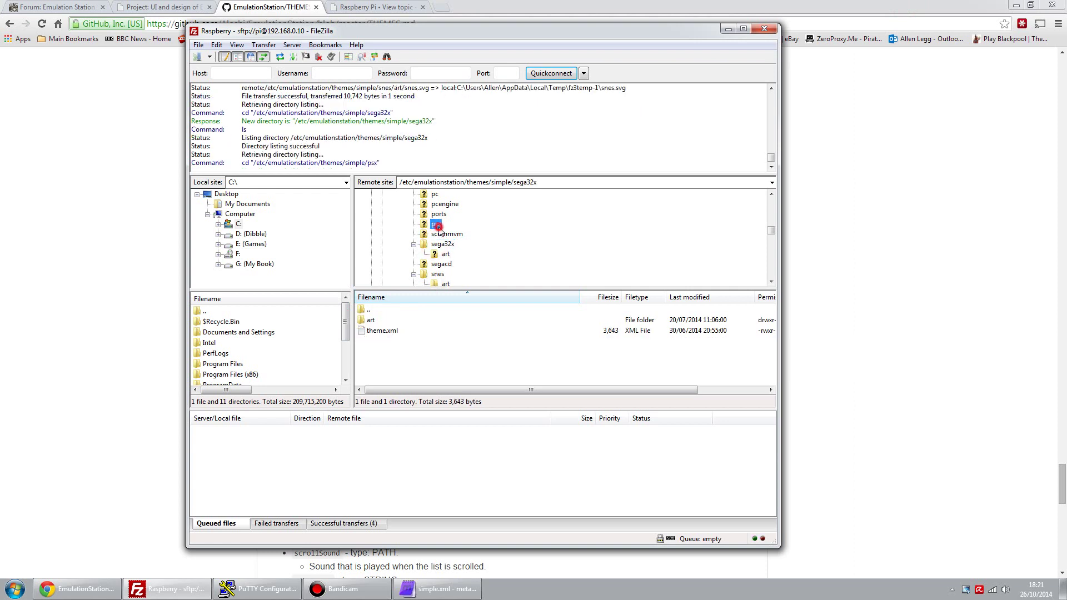
click(439, 207)
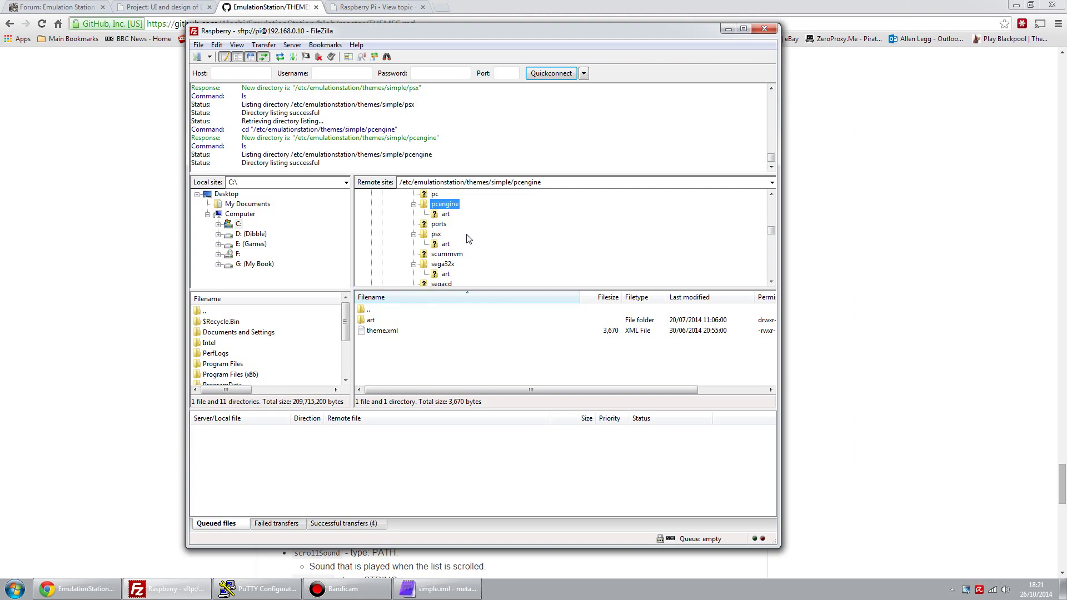
Go back to themes, open the simple theme folder and select simple.xml
scroll(446, 239, up, 4)
scroll(447, 239, up, 6)
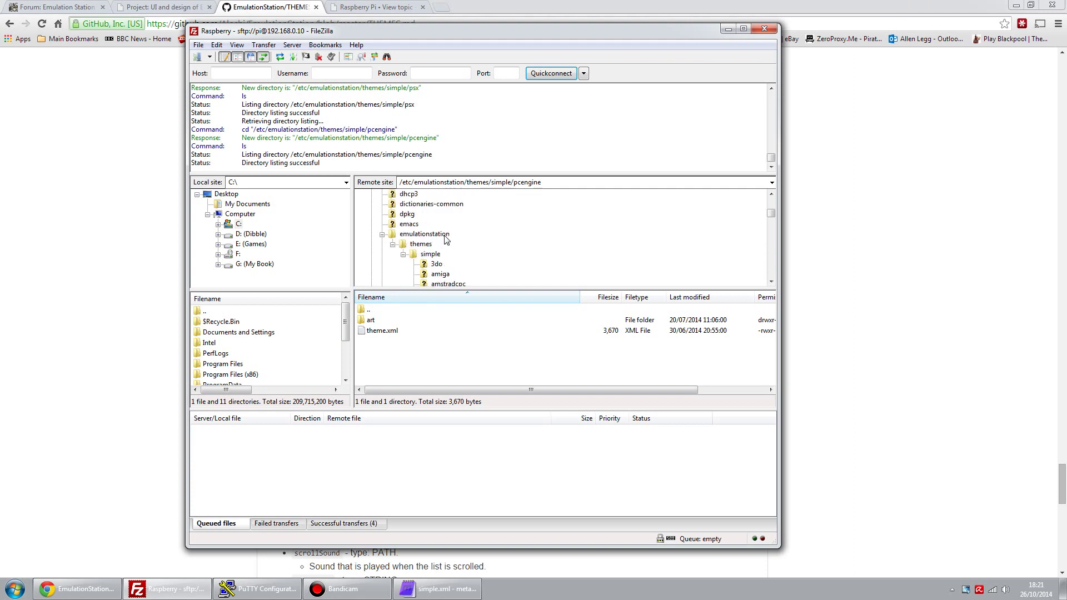
click(403, 224)
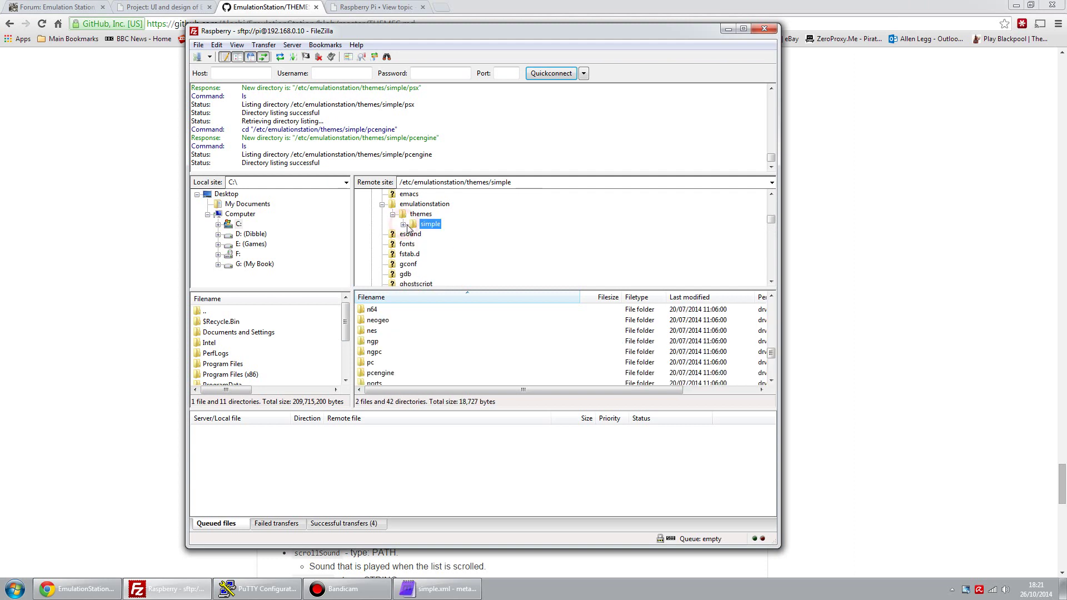
click(421, 214)
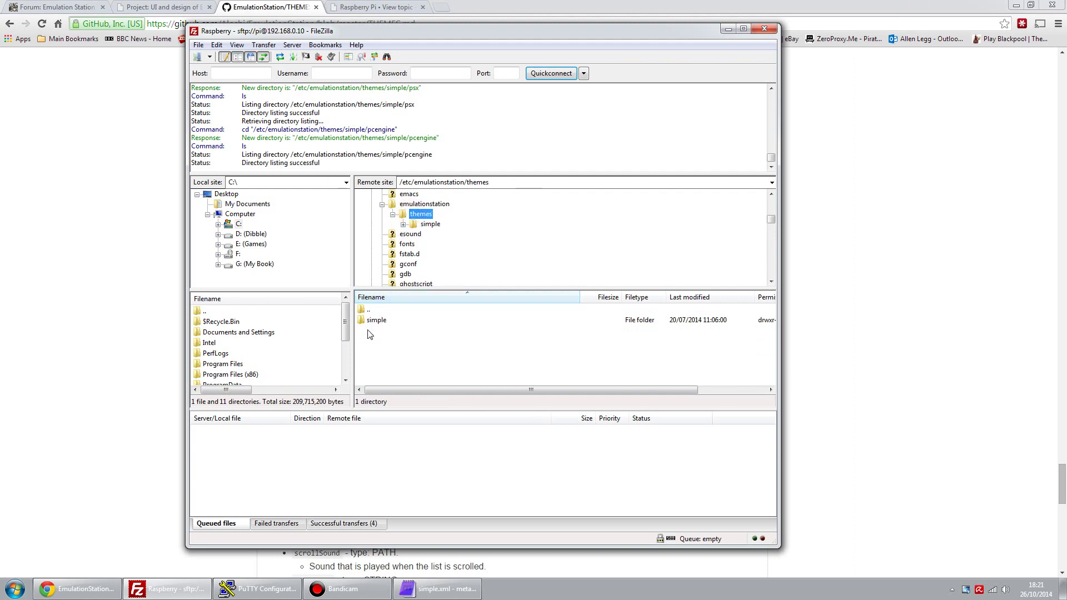
double_click(371, 322)
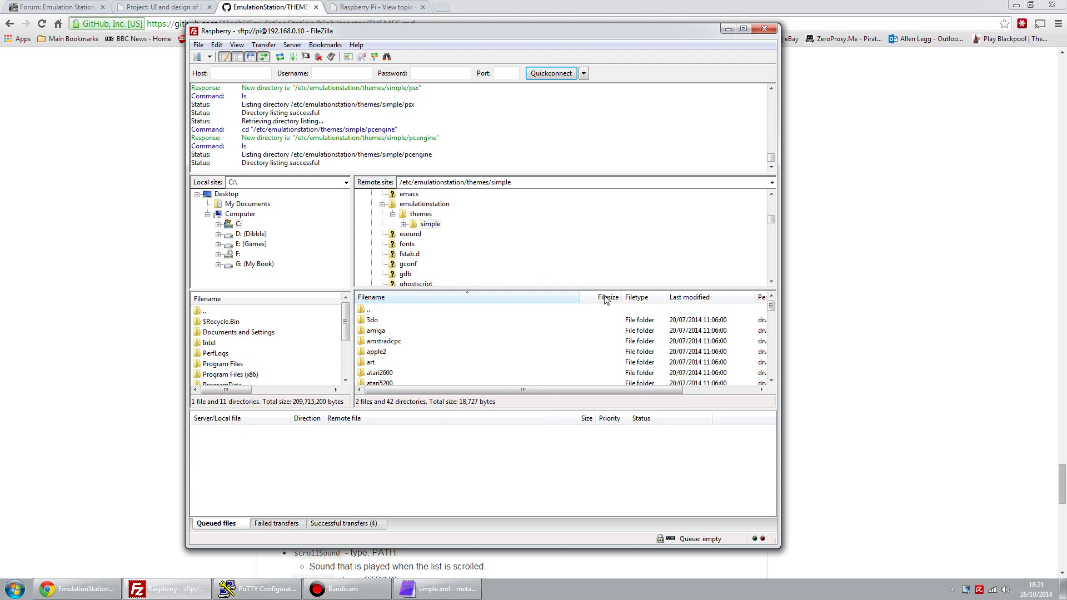
drag(770, 219, 771, 273)
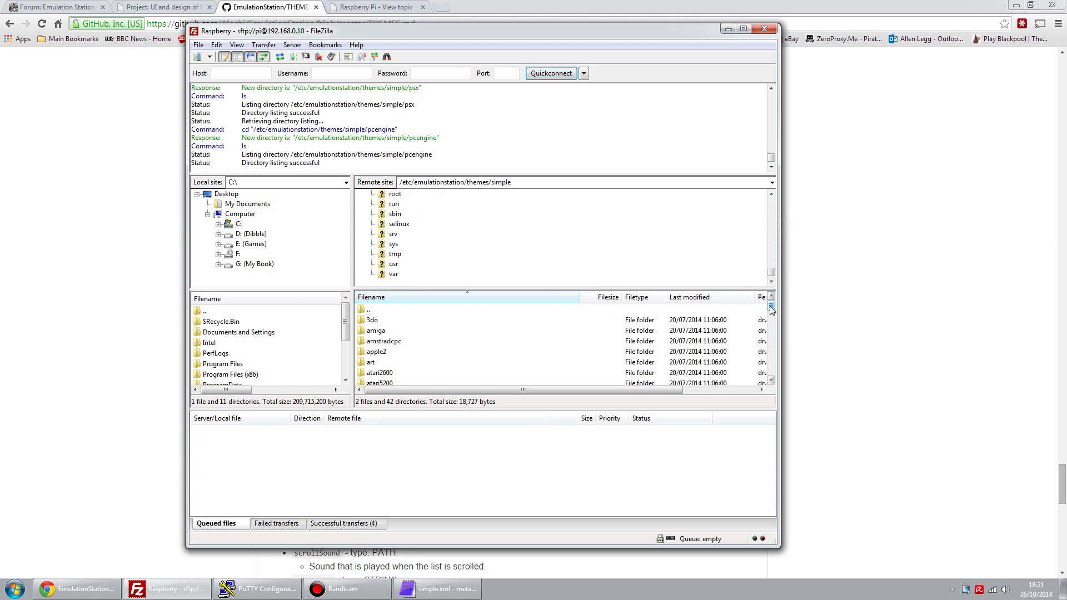
drag(772, 309, 773, 371)
click(389, 373)
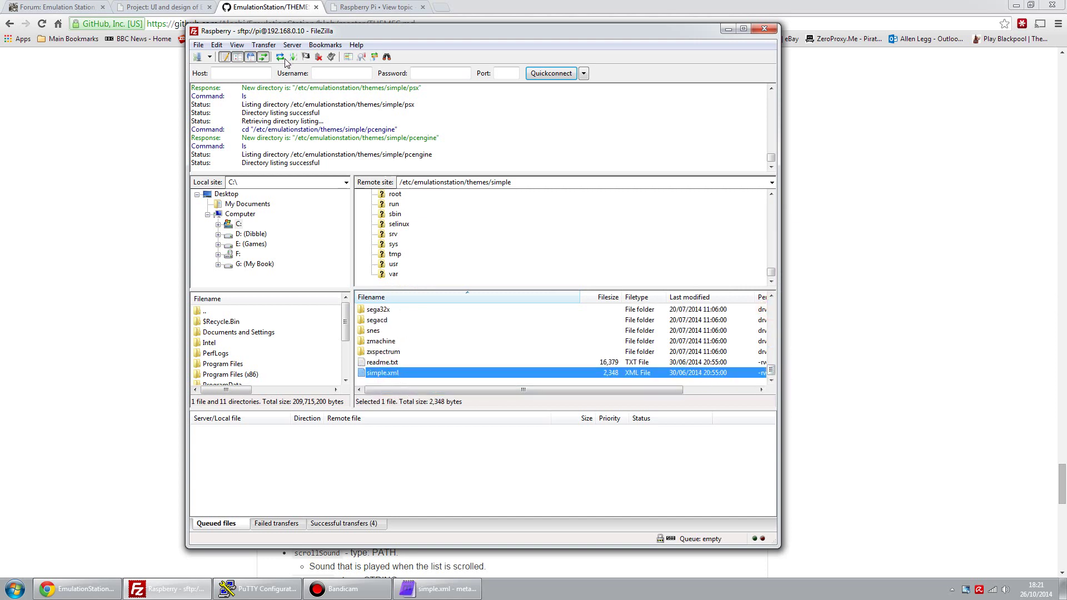
Scroll through the THEMES.md docs, then view the Raspberry Pi forum post
click(277, 8)
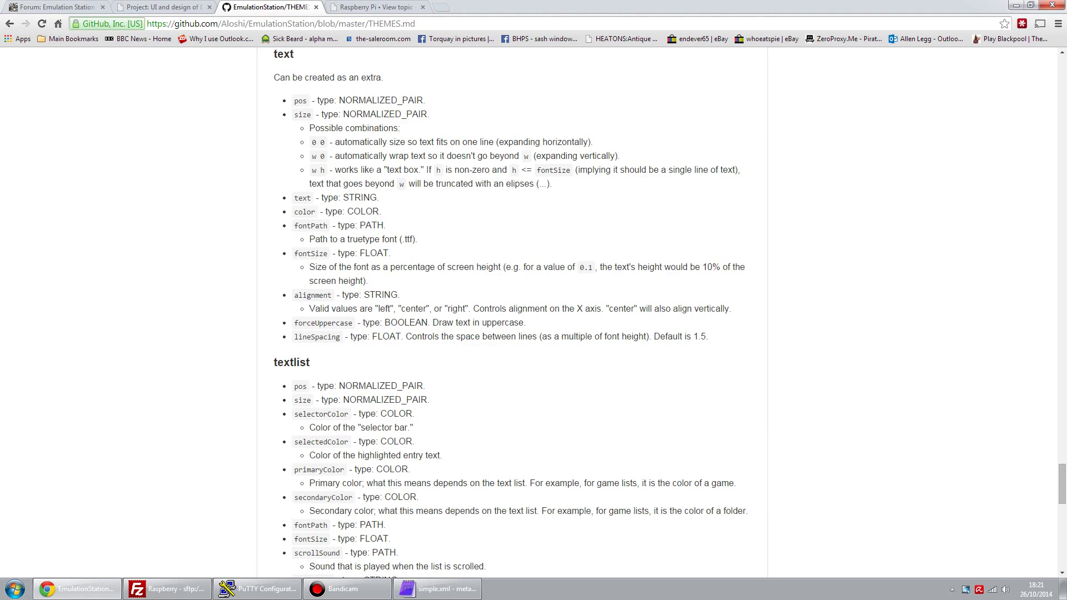
scroll(352, 232, up, 20)
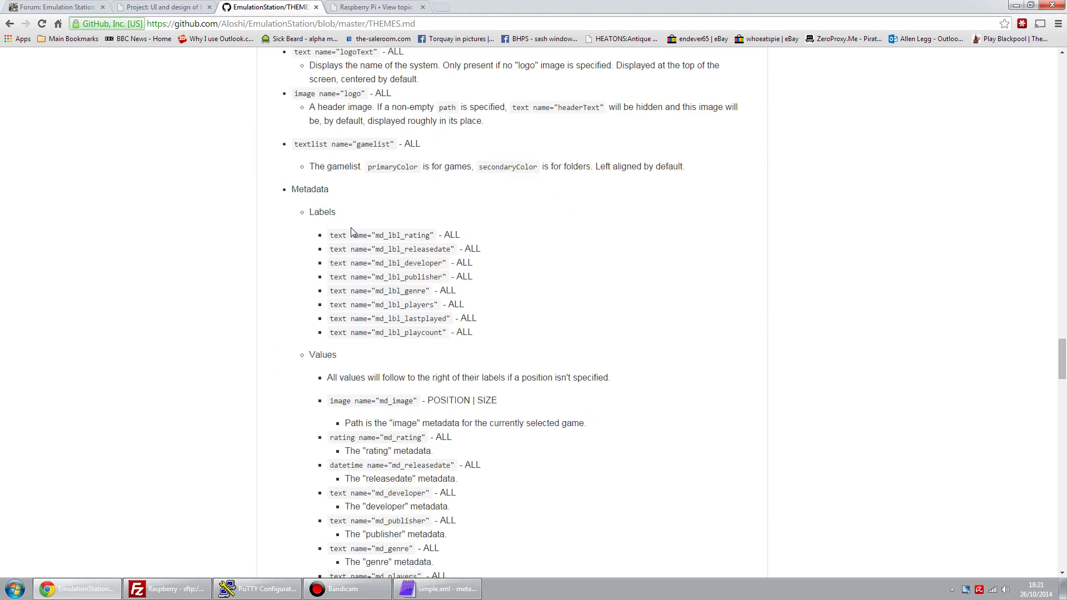
click(386, 7)
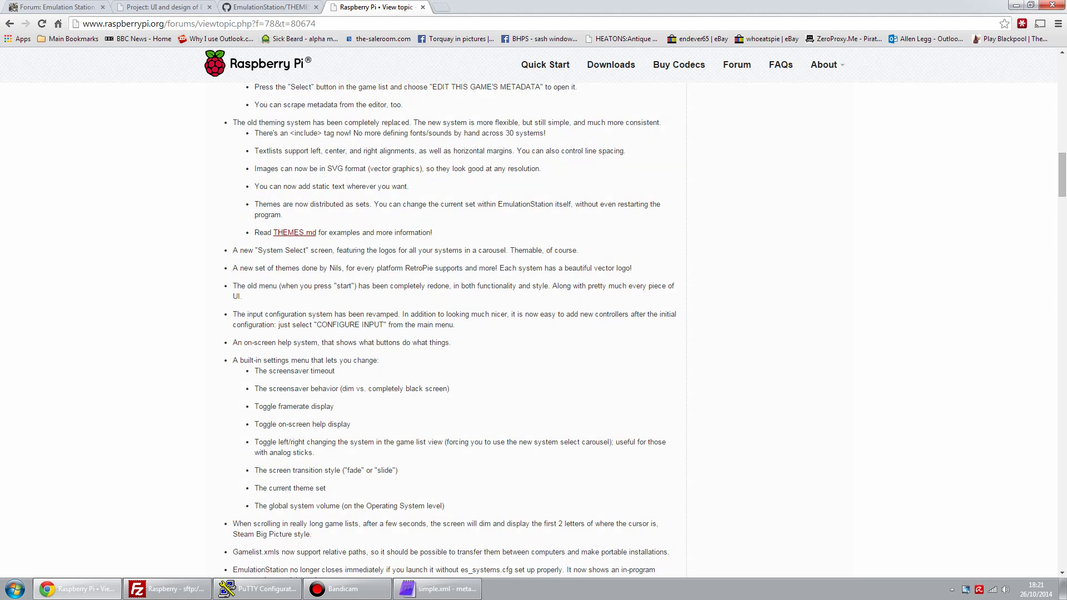
Skim the petRockBlog themes forum page, then return to the Raspberry Pi release notes
click(80, 13)
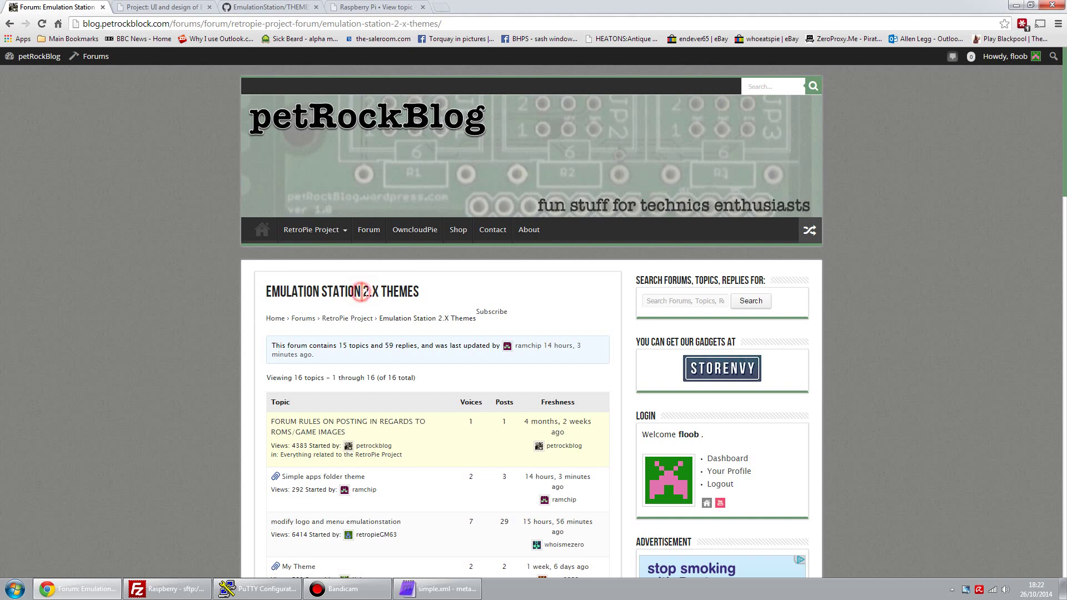
scroll(278, 333, down, 1)
scroll(243, 333, down, 6)
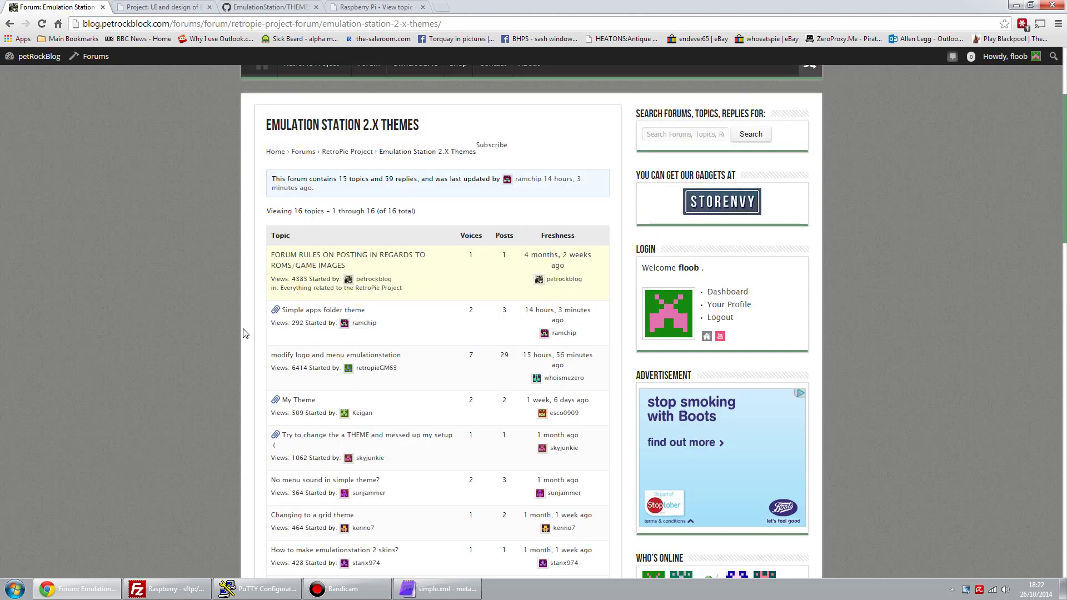
scroll(243, 333, up, 3)
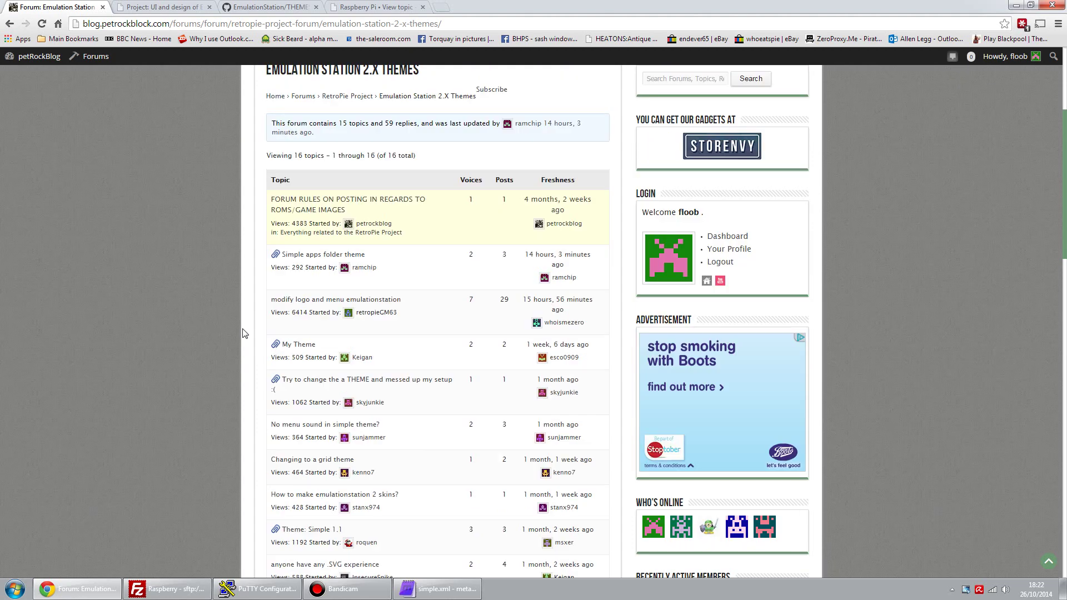
scroll(243, 333, up, 2)
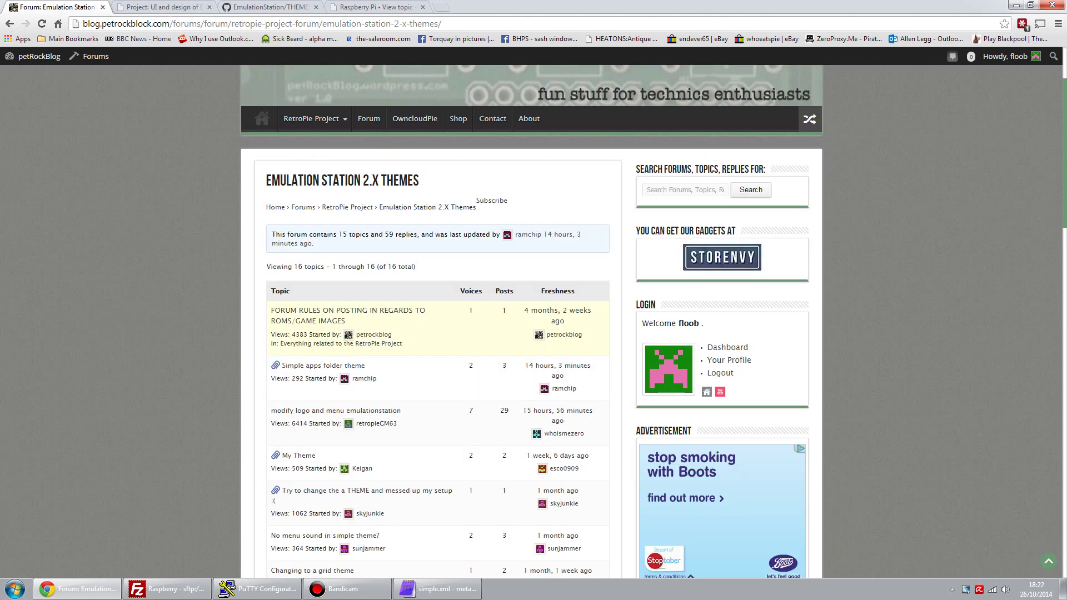
click(169, 23)
click(143, 157)
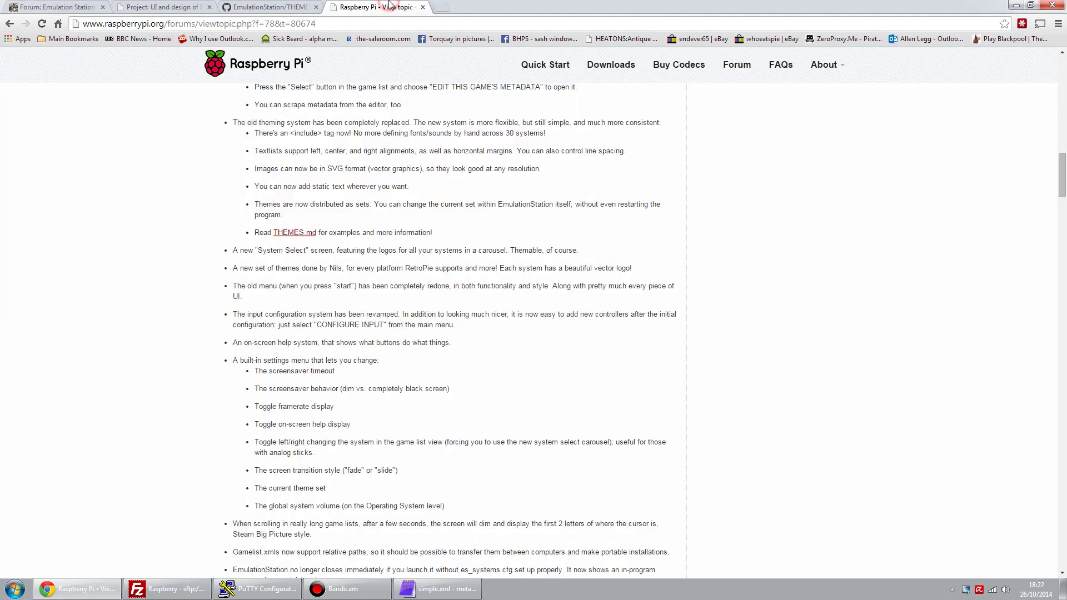
click(390, 6)
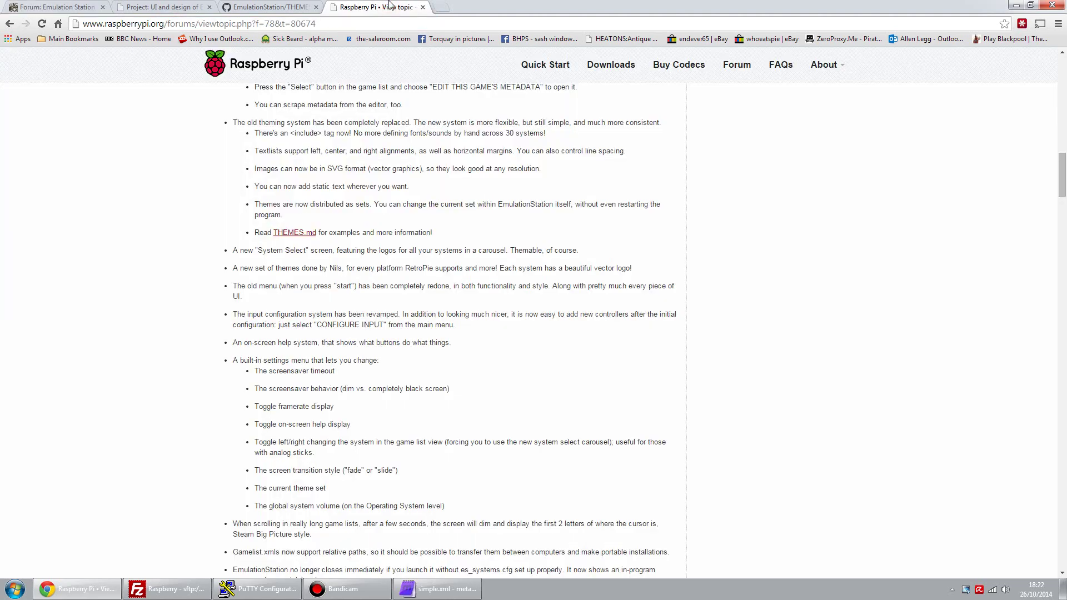
Navigate FileZilla's remote side to /home/pi/.emulationstation
click(174, 593)
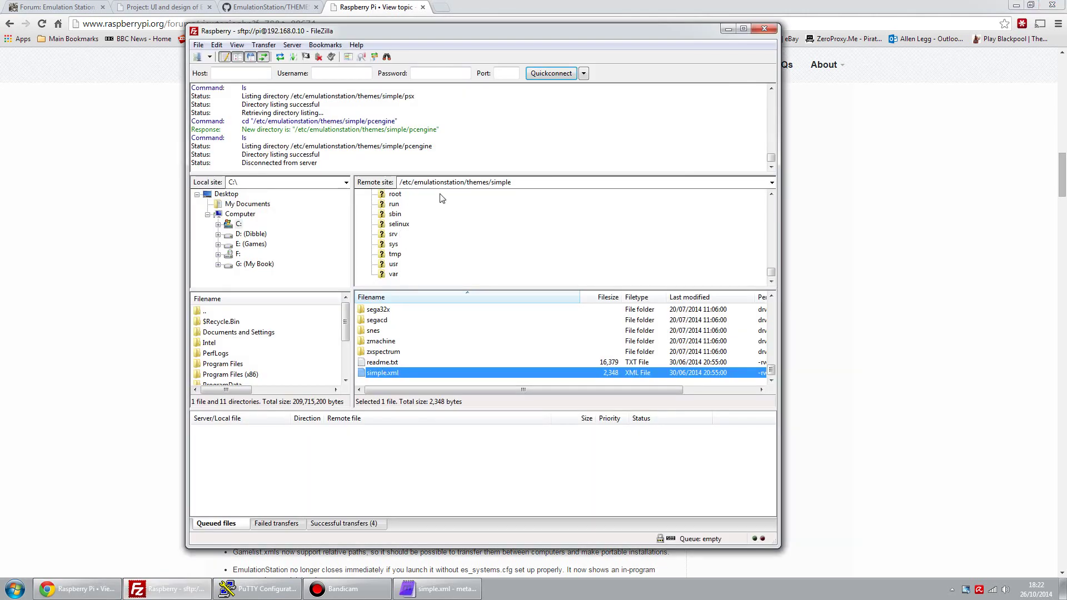
click(769, 274)
drag(770, 274, 771, 211)
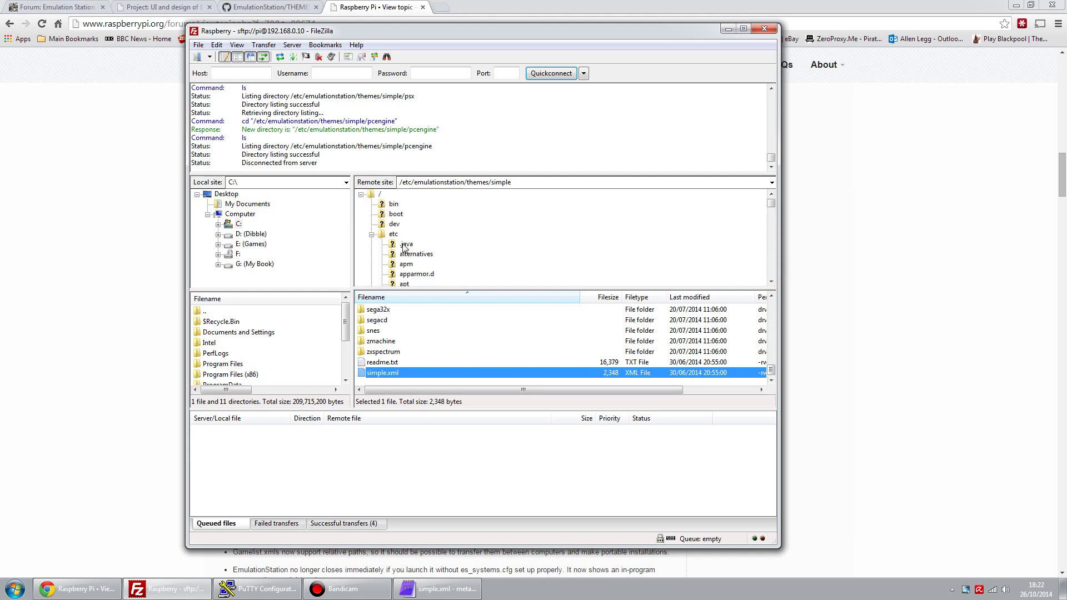
click(371, 234)
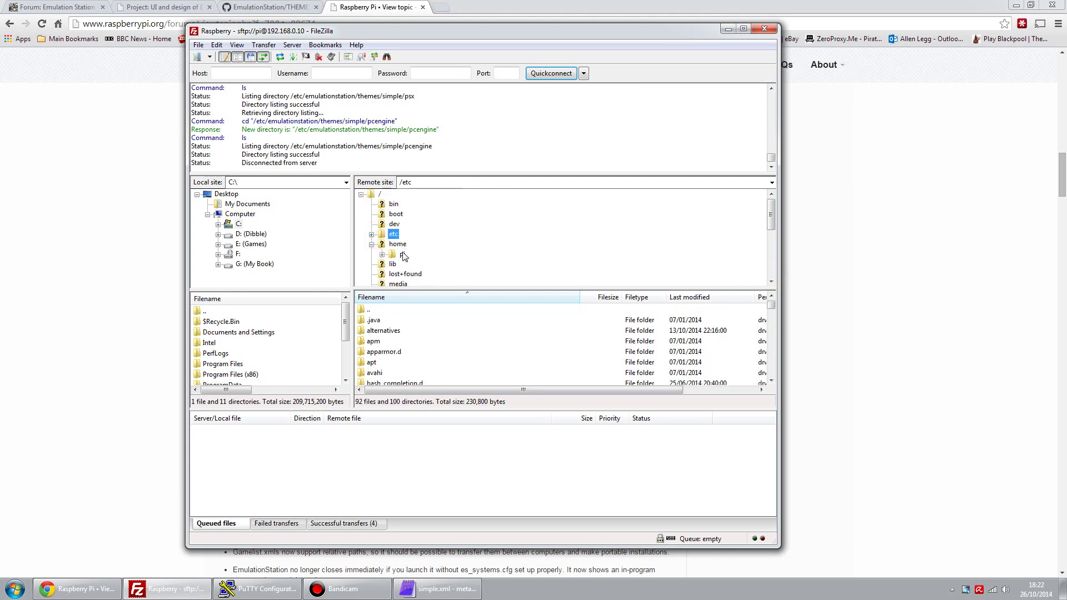
click(403, 255)
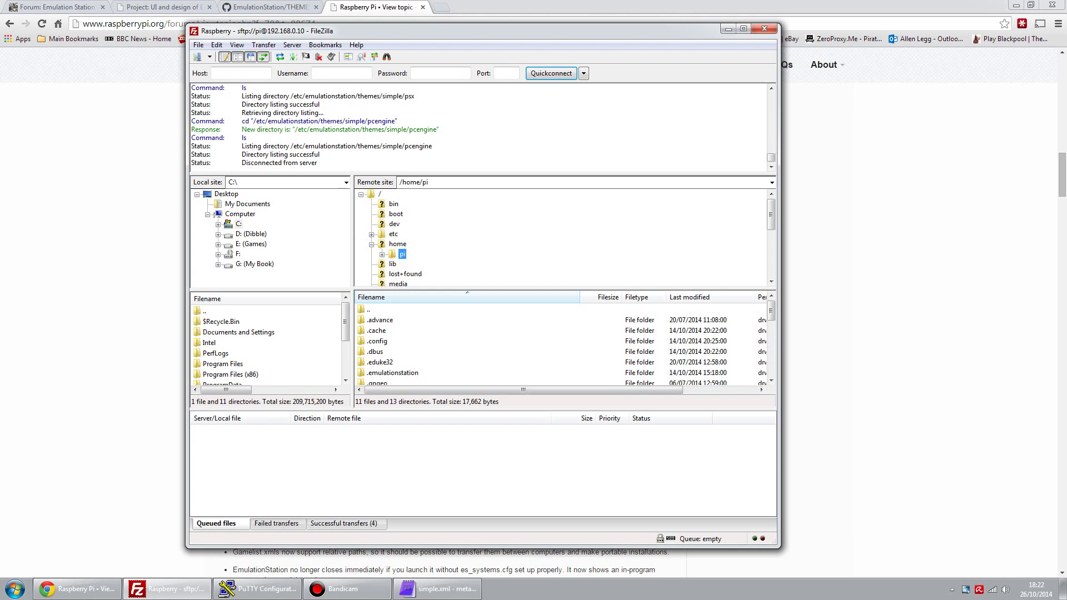
click(391, 373)
double_click(413, 378)
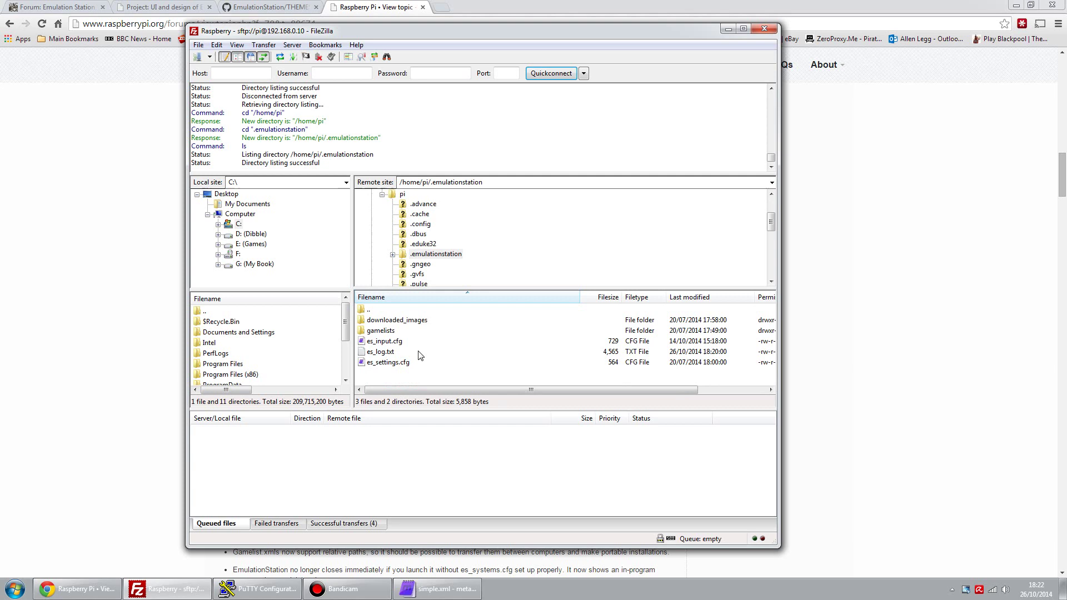
View es_input.cfg in metapad, close it, and select es_settings.cfg
click(391, 343)
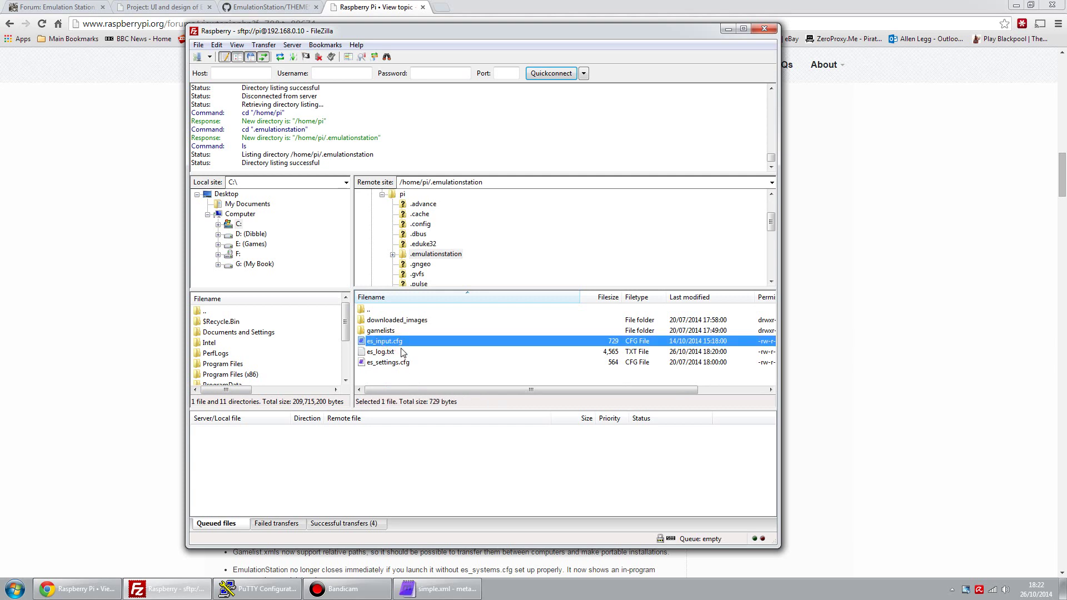
right_click(390, 341)
click(429, 376)
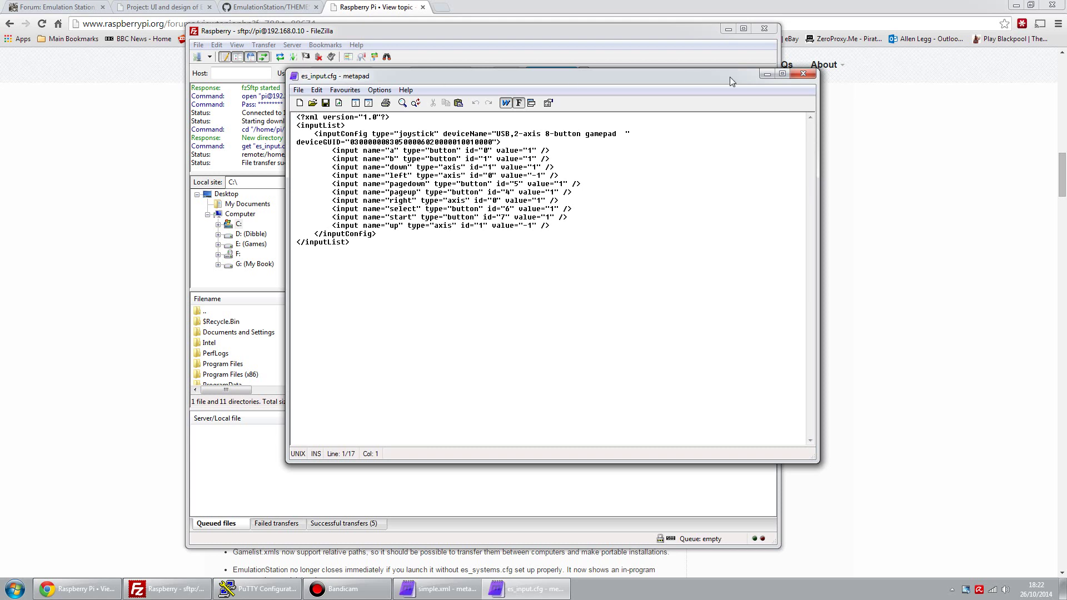
click(803, 74)
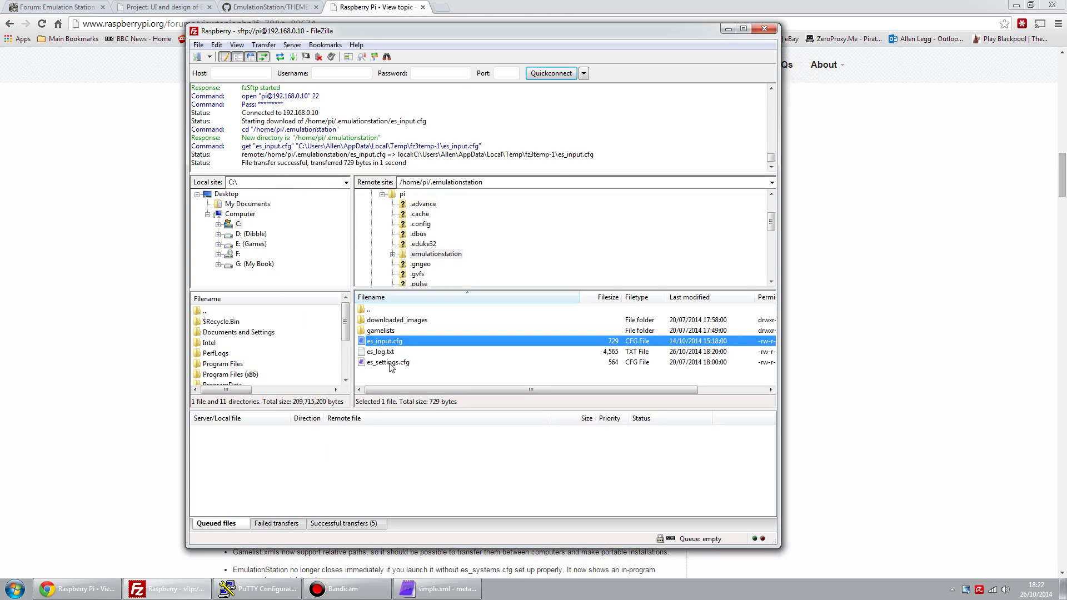
click(391, 364)
Open es_settings.cfg via View/Edit, check ThemeSet is 'simple', then close metapad
right_click(391, 364)
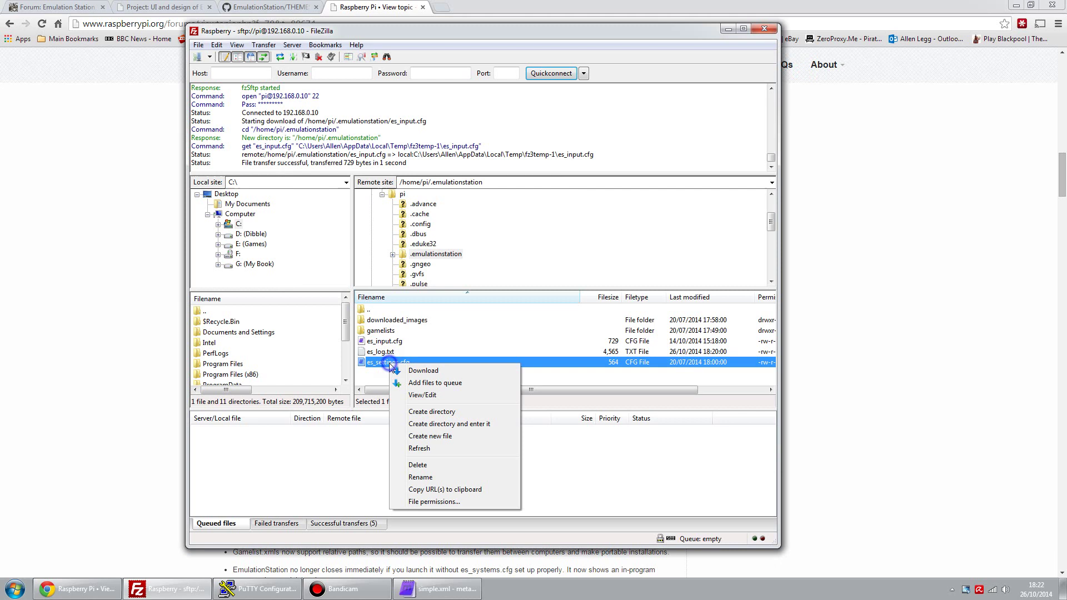
click(422, 395)
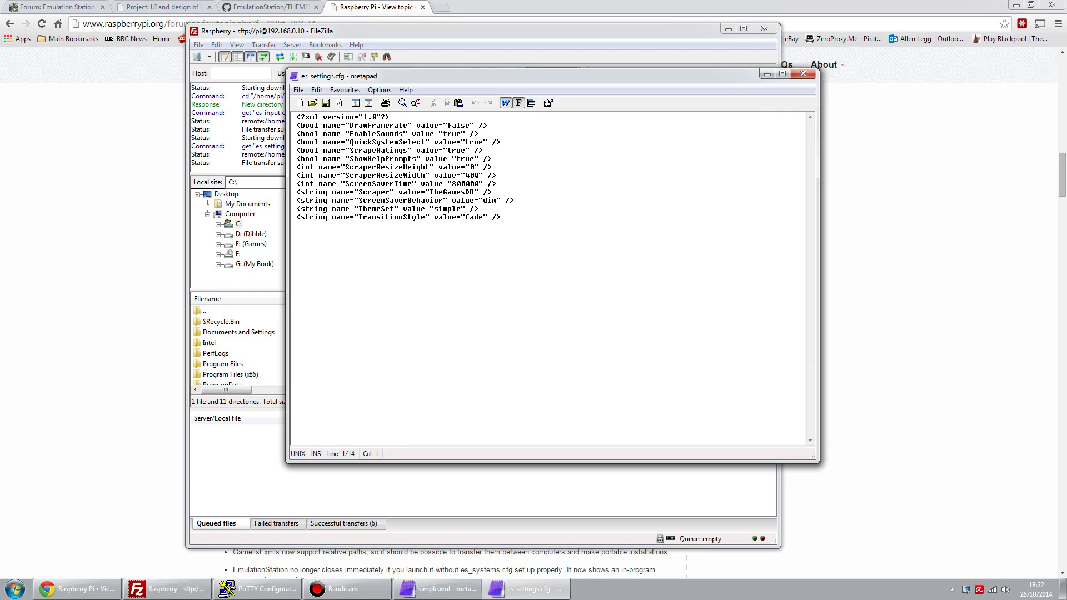
double_click(374, 209)
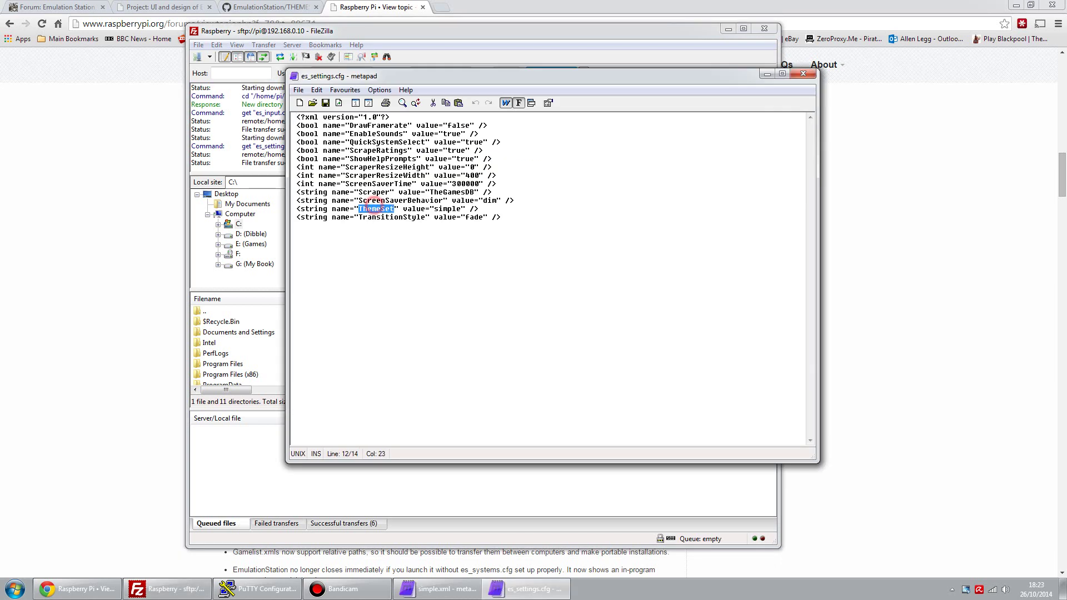
double_click(447, 209)
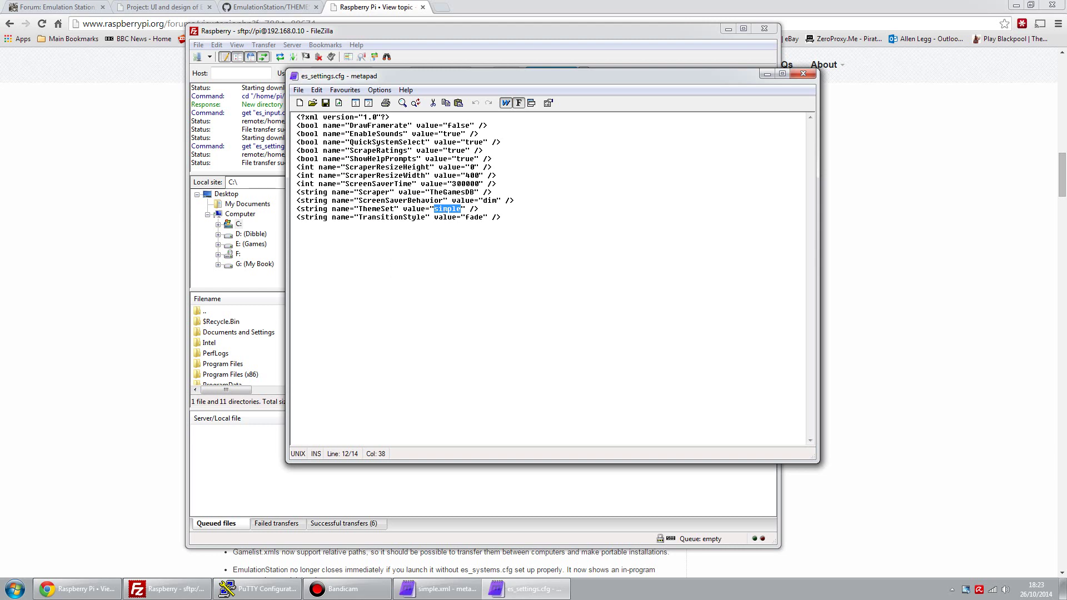
click(803, 74)
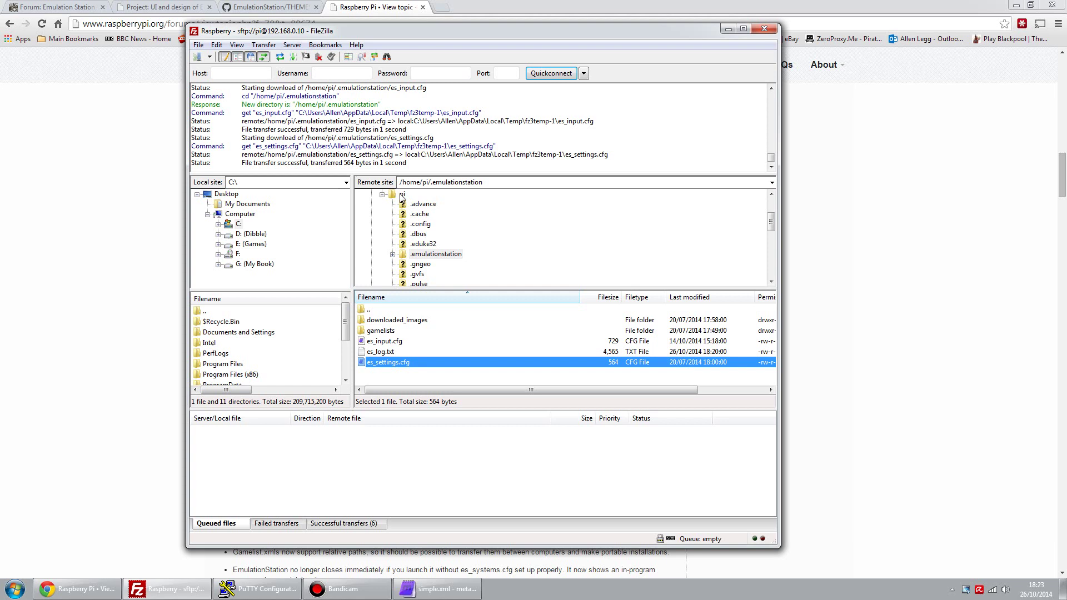
Navigate to /home/pi/RetroPie-Setup/tools and select createThemesDownload.sh (10,555 bytes)
click(422, 264)
scroll(422, 262, down, 3)
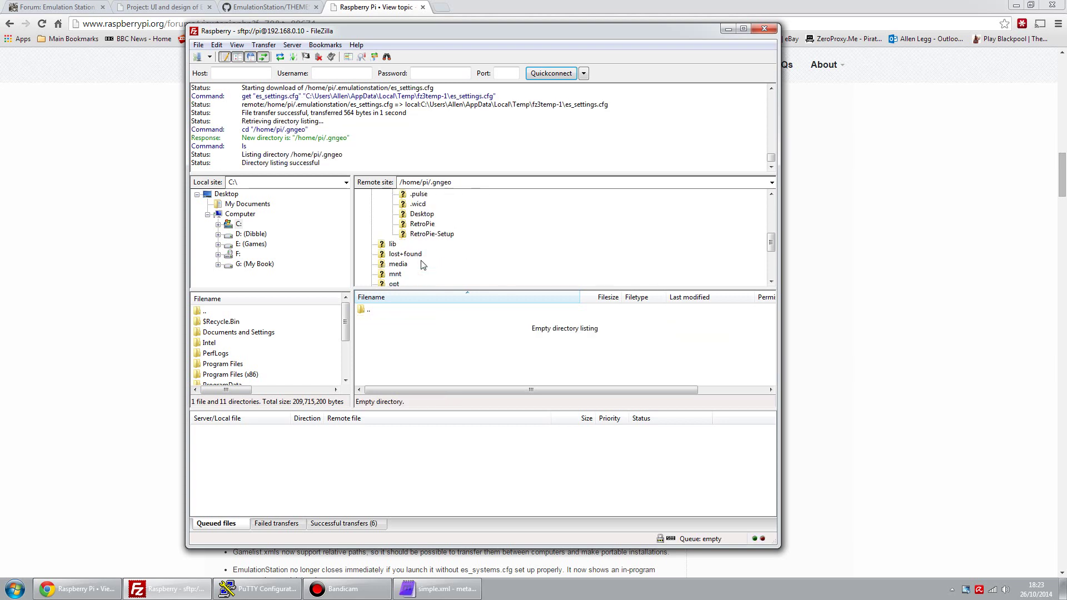
click(422, 233)
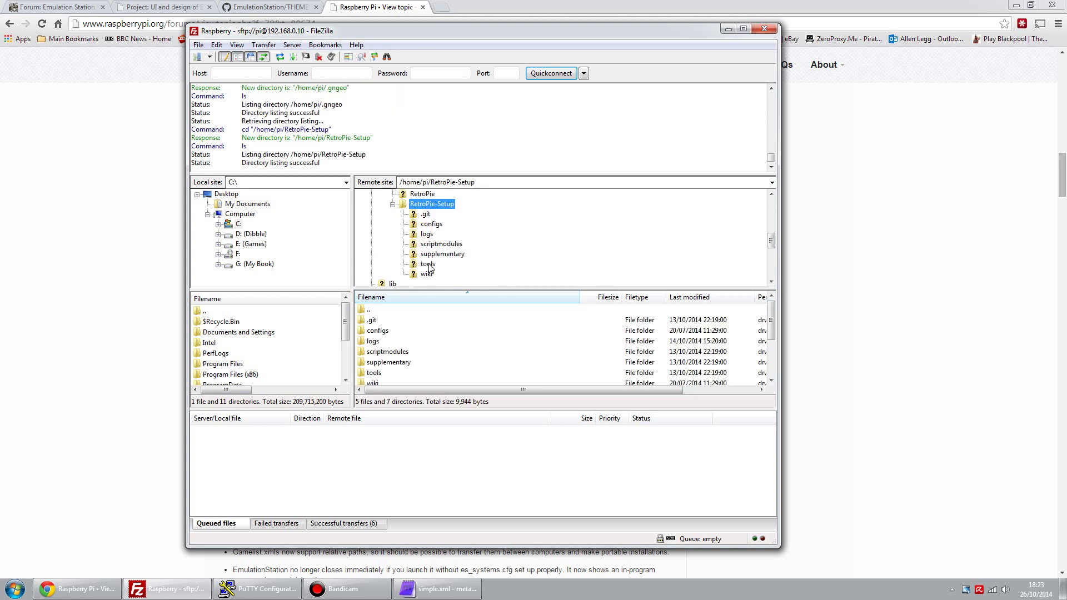
click(428, 265)
click(401, 373)
scroll(401, 372, down, 1)
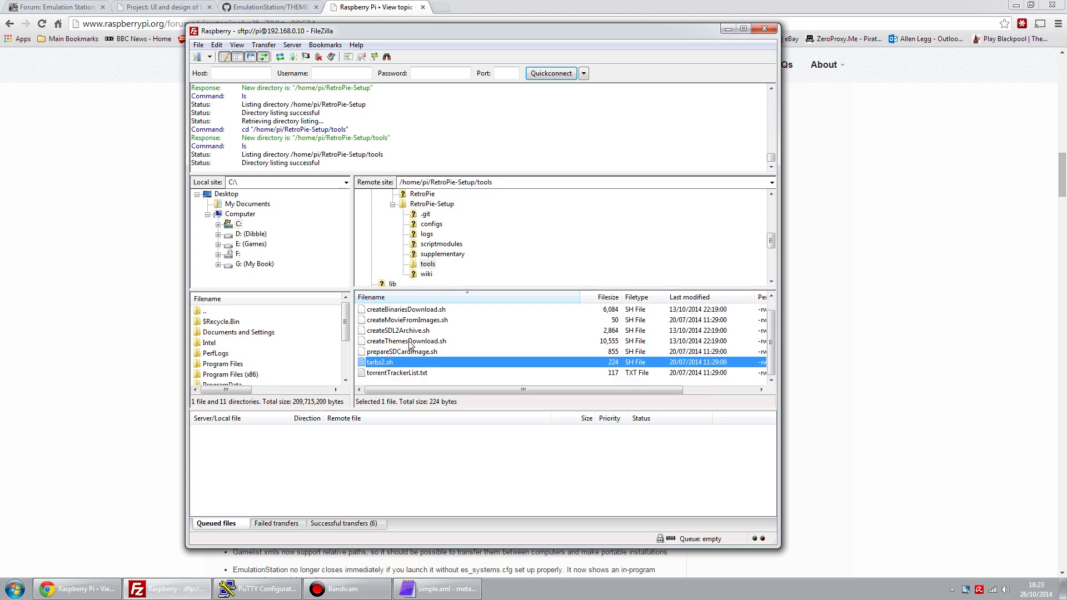
click(409, 343)
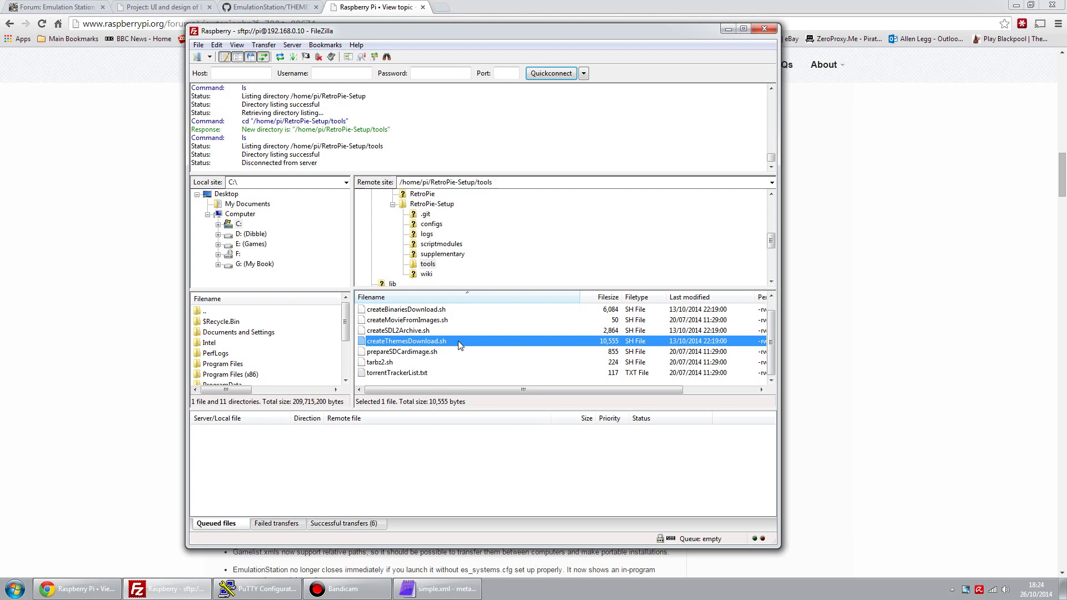
Load the Raspberry Pi session, connect to 192.168.0.10 and log in as pi
click(226, 591)
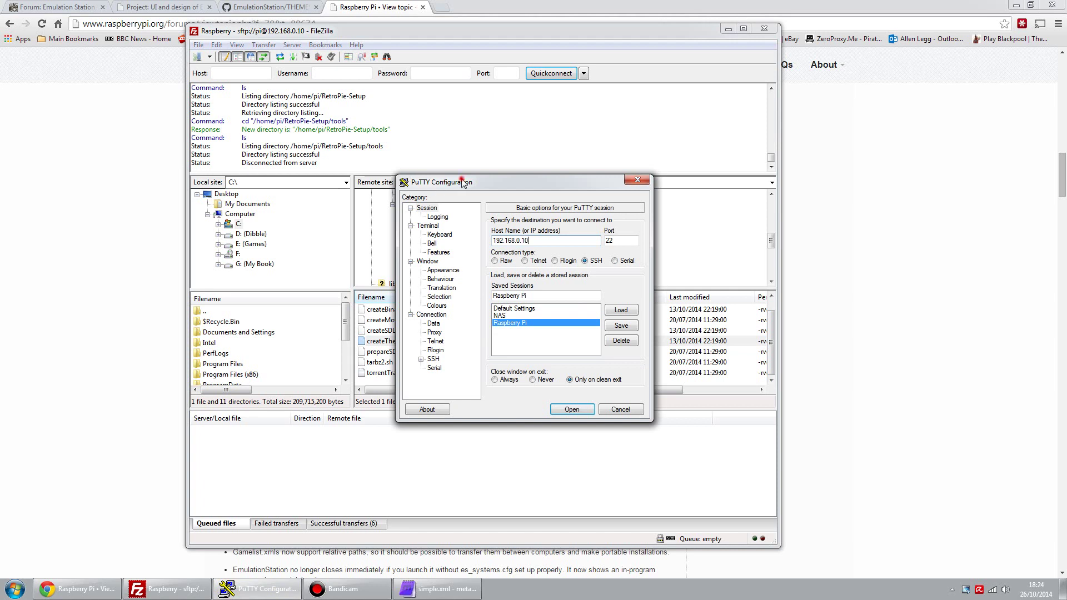
drag(461, 179, 457, 178)
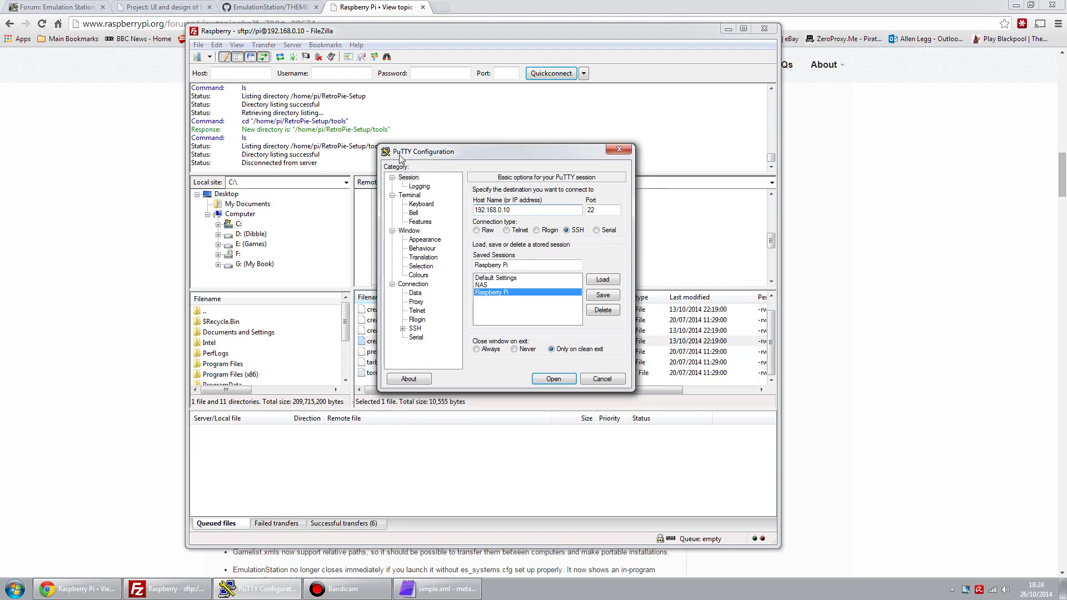
click(522, 210)
click(555, 381)
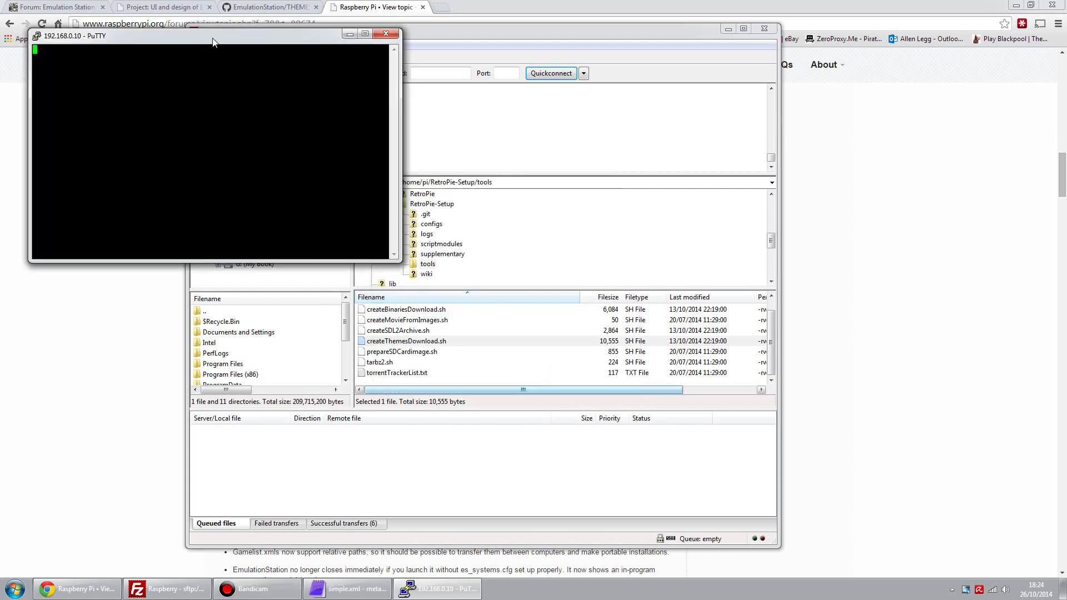
drag(216, 40, 449, 154)
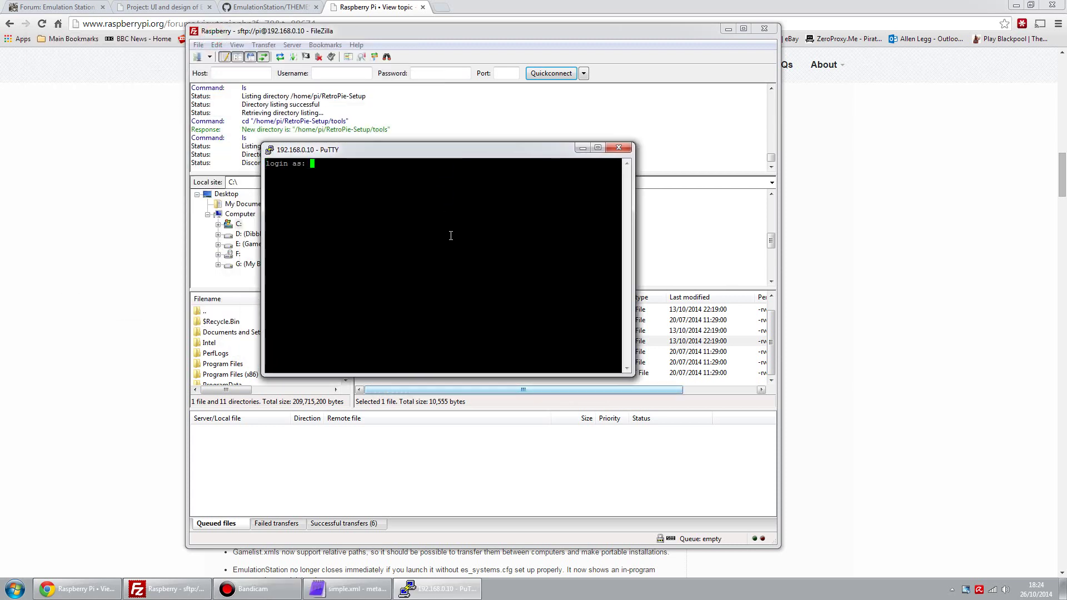
text(pi)
key(Return)
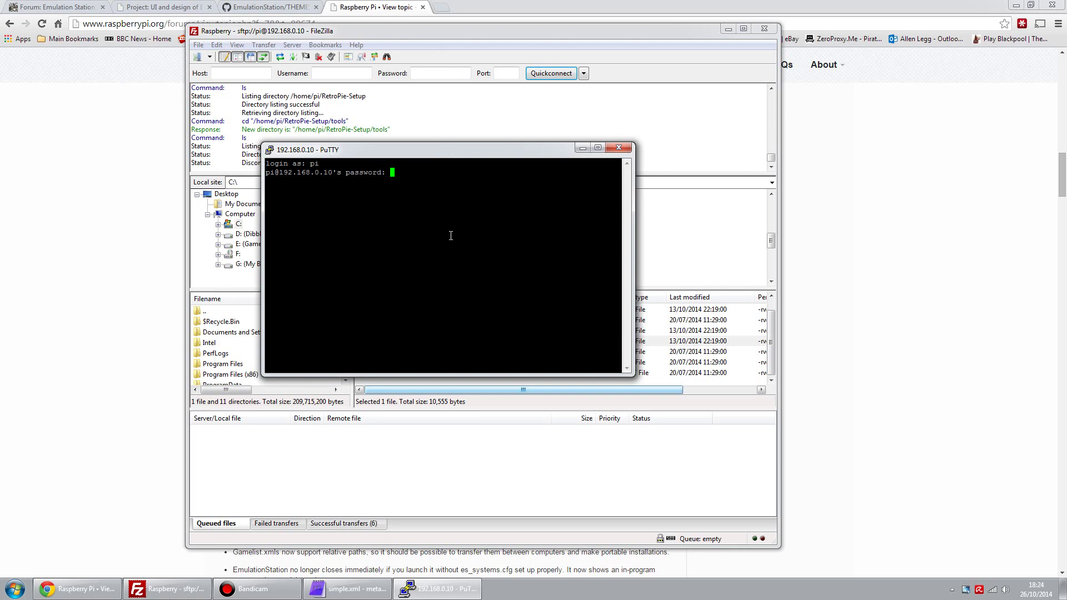
key(Return)
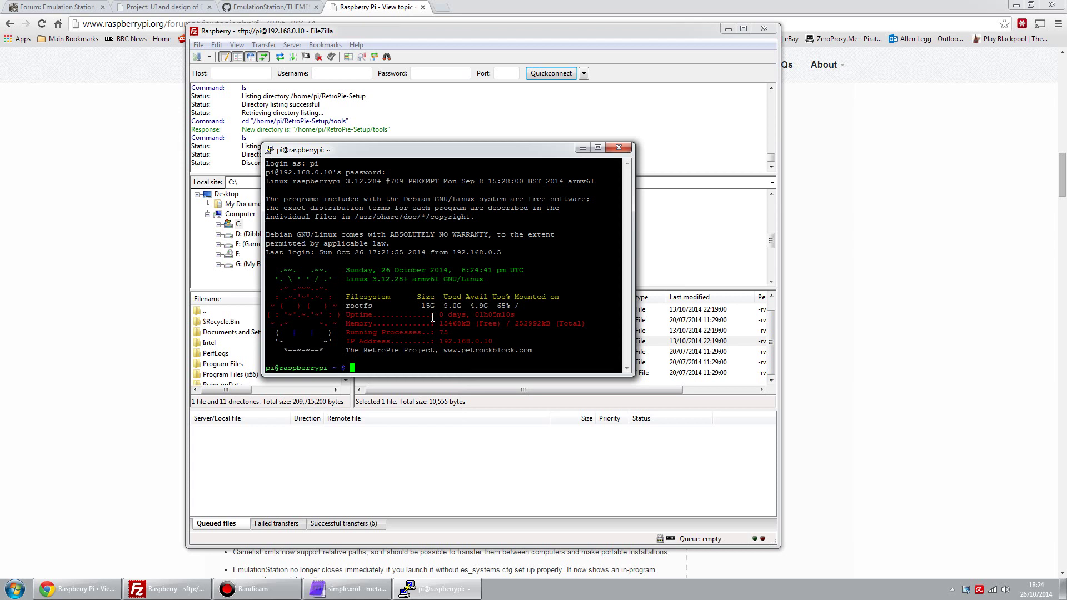
Change into ~/RetroPie-Setup/tools and list its scripts
text(ls)
key(Return)
text(cd Re)
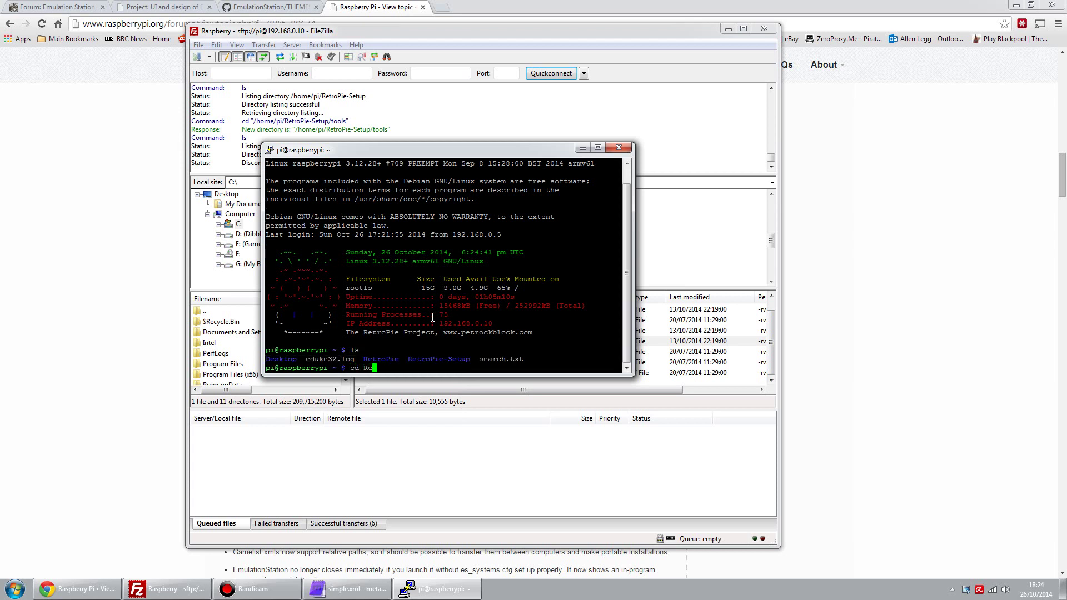
text(troPie-)
key(Tab)
key(Return)
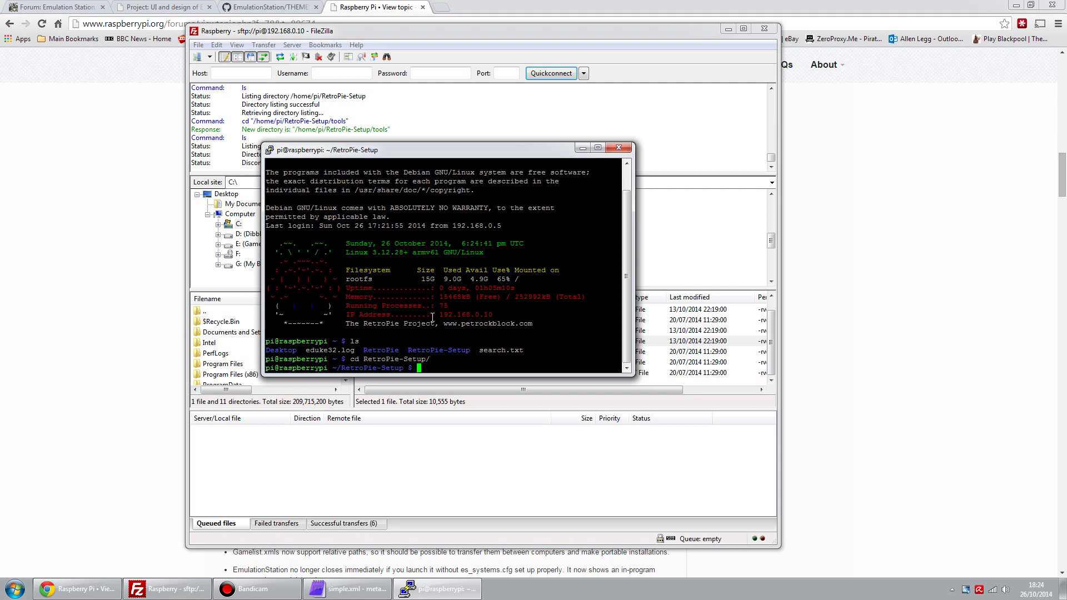
text(cd tools)
key(Return)
text(ls $)
key(Return)
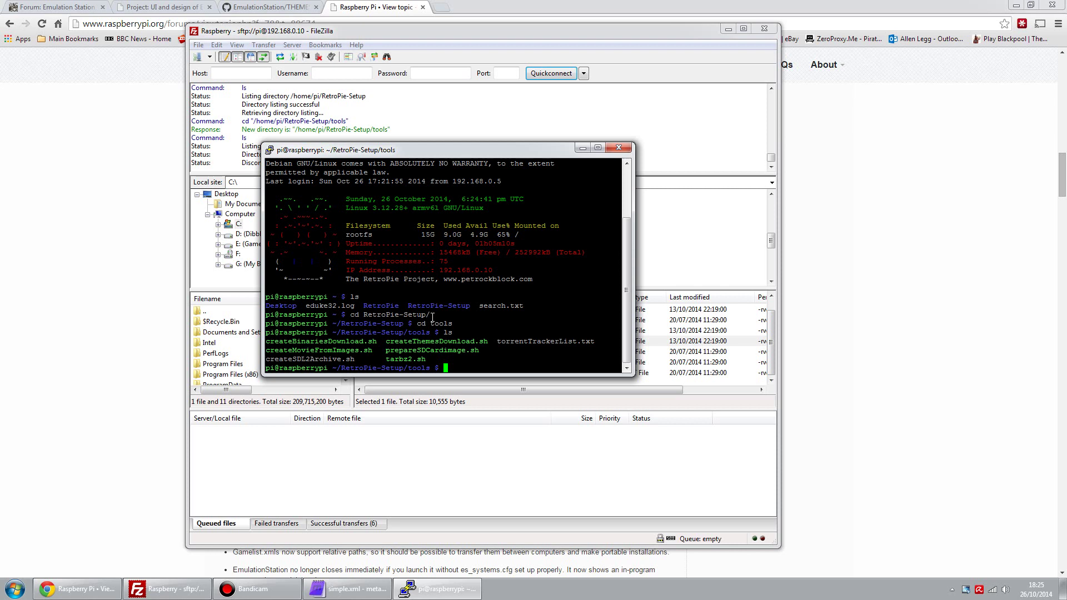
Run ./createThemesDownload.sh, which reports missing dreamcast1.svg, then begin a sudo nano command
text(./createT)
key(Tab)
key(Return)
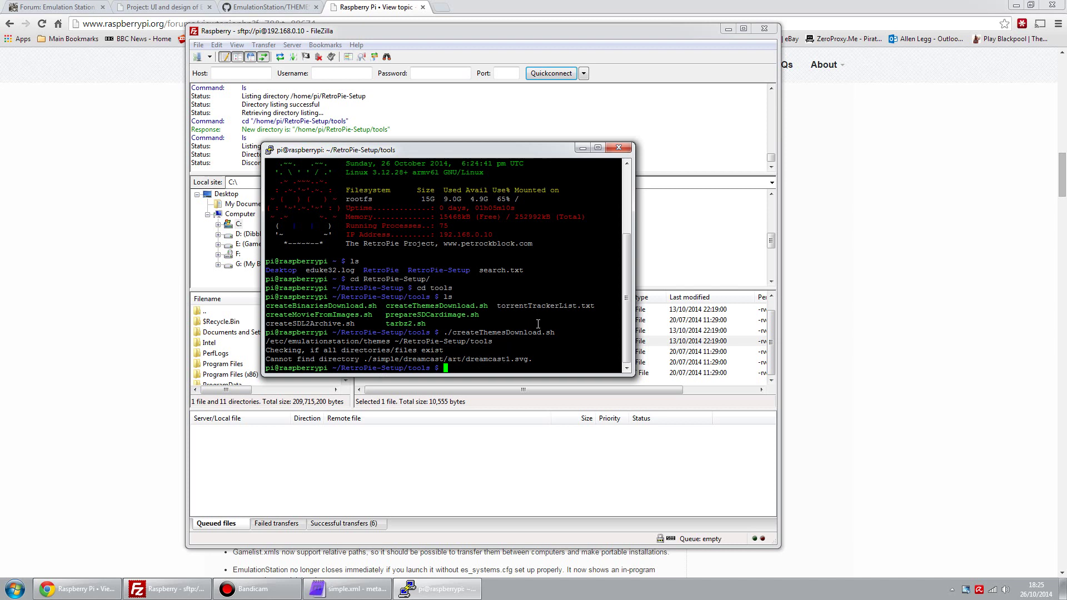
text(sudo nano createT)
Open createThemesDownload.sh in nano, read down its theme list, and exit with Ctrl+X
key(Tab)
key(Return)
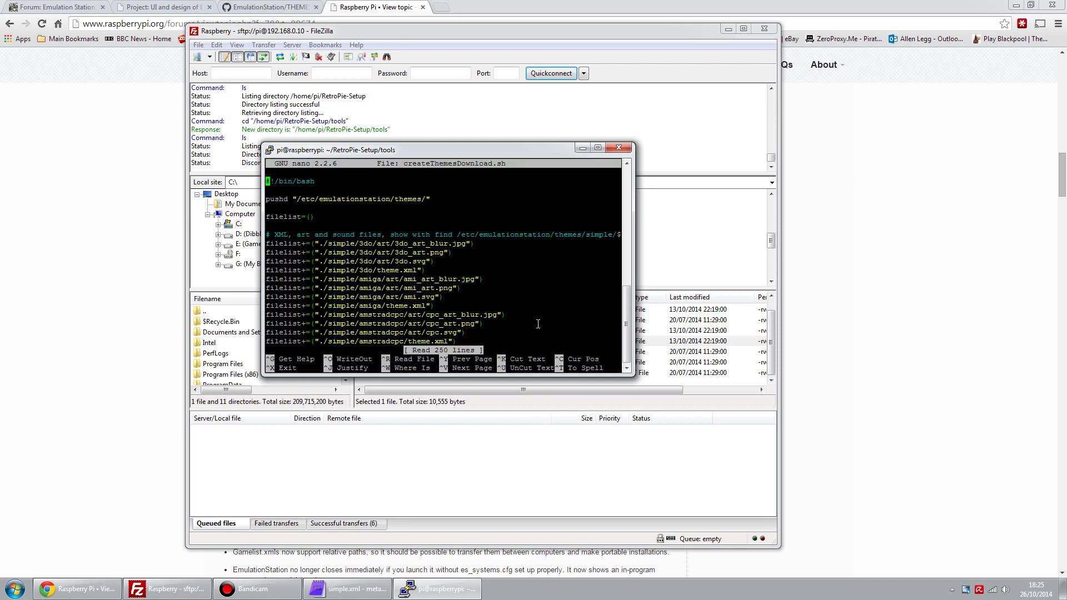
key(Down)
key(Down)
key(Down)
key(Down)
key(Down)
key(Down)
key(Down)
key(Down)
key(Down)
key(Down)
key(Down)
key(Down)
key(Down)
key(Down)
key(Down)
key(Down)
key(Down)
key(Down)
key(Down)
key(Down)
key(Down)
key(Down)
key(Down)
key(Down)
key(Down)
key(Down)
key(Down)
key(Down)
key(Down)
key(Down)
key(Down)
key(Down)
key(Down)
key(Down)
key(Down)
key(Down)
key(Down)
key(Down)
key(Down)
key(Down)
key(Down)
key(Down)
key(Down)
key(Down)
key(Down)
key(Down)
key(Down)
key(Down)
key(Down)
key(Down)
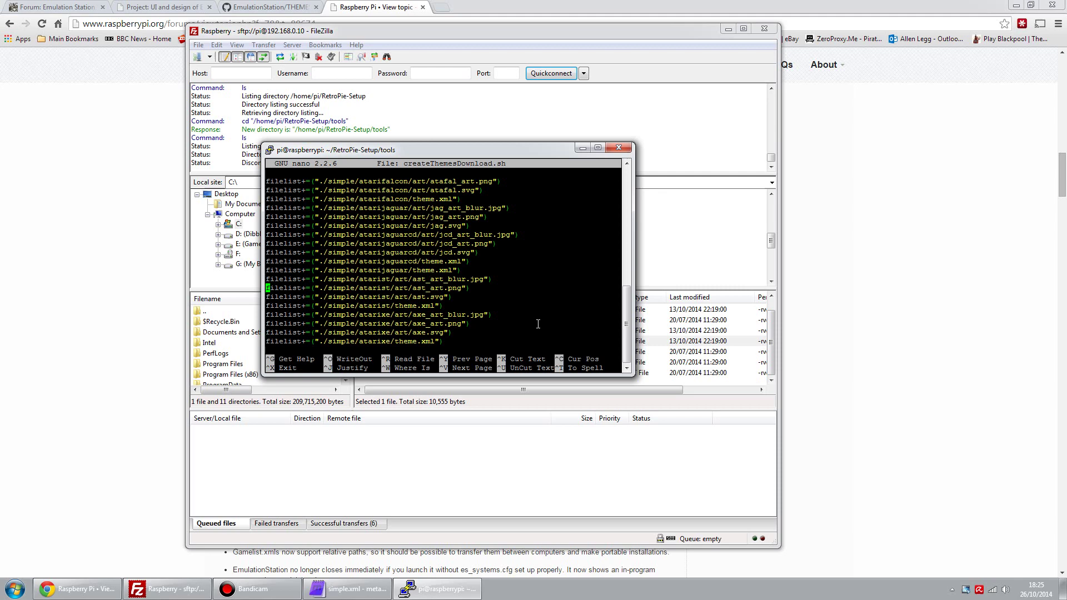
key(Down)
key(Down)
key(Down)
key(Down)
key(Down)
key(Down)
key(Down)
key(Down)
key(Down)
key(Down)
key(Down)
key(Down)
key(Down)
key(Down)
key(Down)
key(Down)
key(Down)
key(Down)
key(Down)
key(Down)
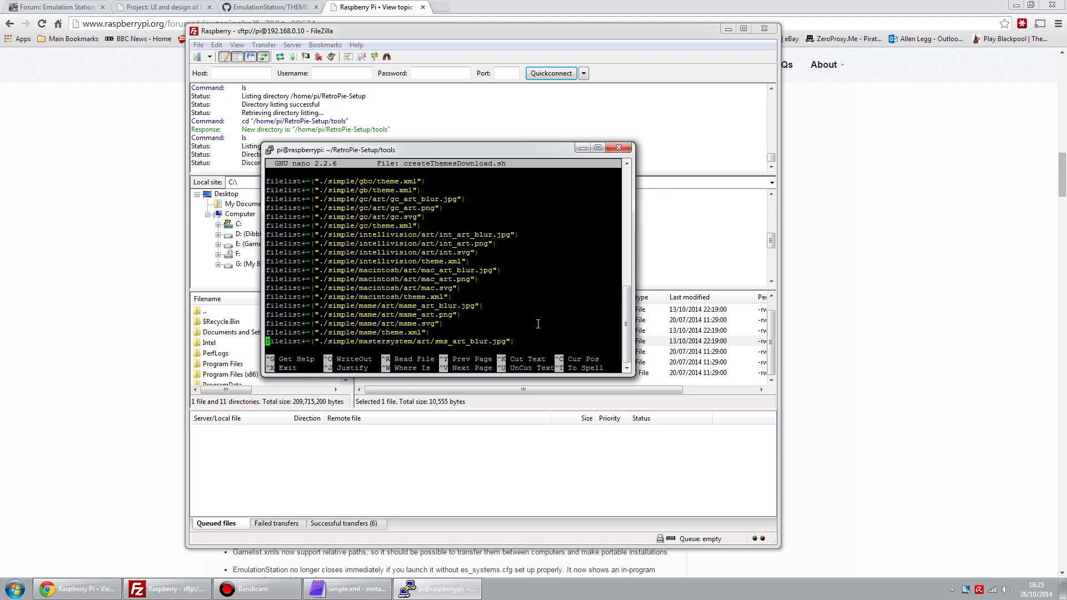
key(Down)
key(Down)
key(Down)
key(Down)
key(Down)
key(Down)
key(Down)
key(Down)
key(Down)
key(Down)
key(Down)
key(Down)
key(Down)
key(Down)
key(Down)
key(Down)
key(Down)
key(Down)
key(Down)
key(Down)
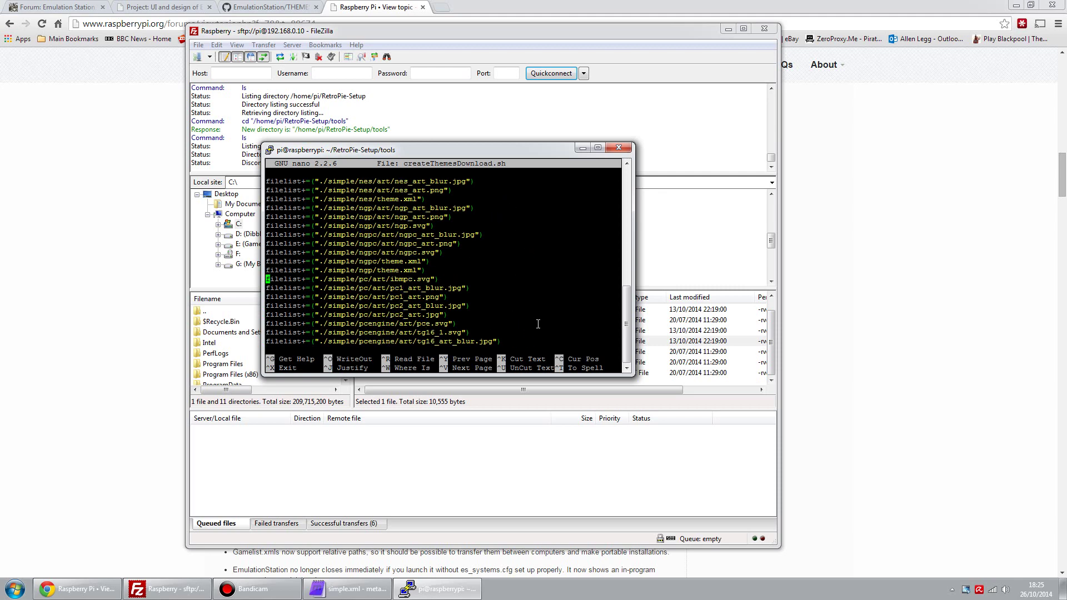
key(Down)
key(Down)
key(Down)
key(Down)
key(Down)
key(Down)
key(Down)
key(Down)
key(Down)
key(Down)
key(Down)
key(Down)
key(Down)
key(Down)
key(Down)
key(Down)
key(Down)
key(Down)
key(Down)
key(Down)
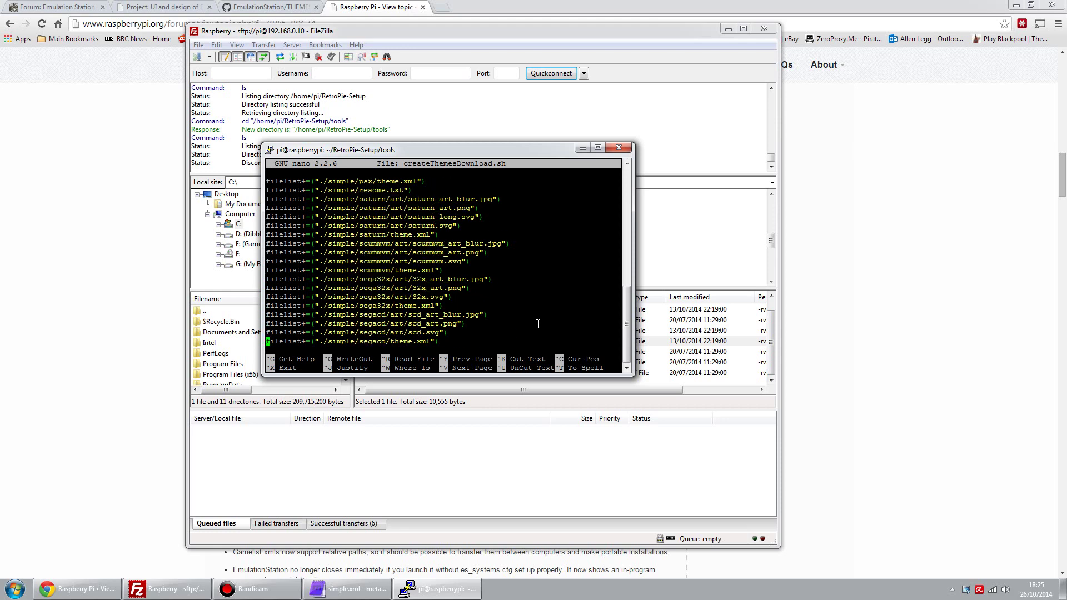
key(Down)
key(Down)
key(Down)
key(Down)
key(Down)
key(Down)
key(Down)
key(Down)
key(Down)
key(Down)
key(Up)
key(Up)
key(Up)
key(Up)
key(Up)
key(Up)
key(Up)
key(Up)
key(Up)
key(Up)
key(Up)
key(Up)
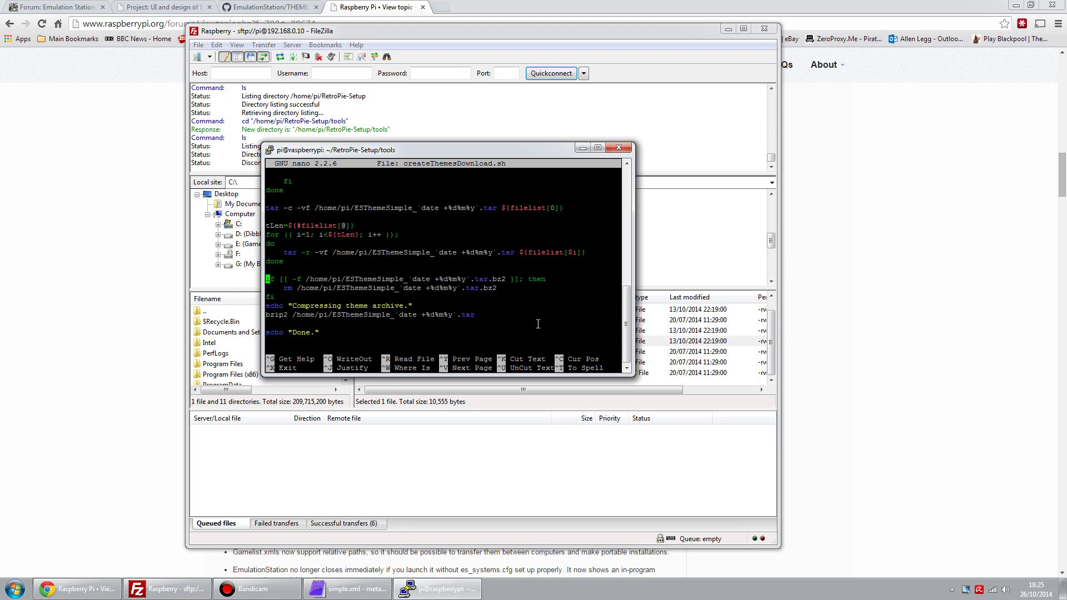
key(Up)
key(Up)
key(Up)
key(Up)
key(Up)
key(Up)
key(Up)
key(Up)
key(Up)
key(Up)
key(Down)
key(Down)
key(Down)
key(Down)
key(Down)
key(Down)
key(Down)
key(Down)
key(Down)
key(Down)
key(Down)
key(Down)
key(Down)
key(Down)
key(Down)
key(Down)
key(Down)
key(Down)
key(Down)
key(Down)
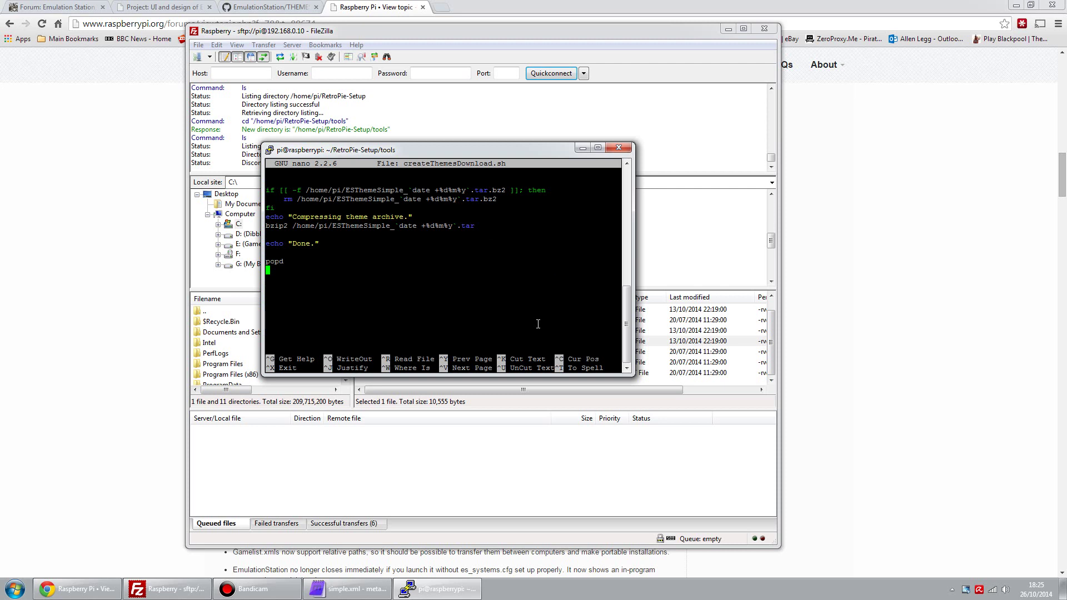
key(ctrl+x)
Run cd .. twice, list the home folder with ls, and confirm /home/pi with pwd
text(cd ..)
key(Return)
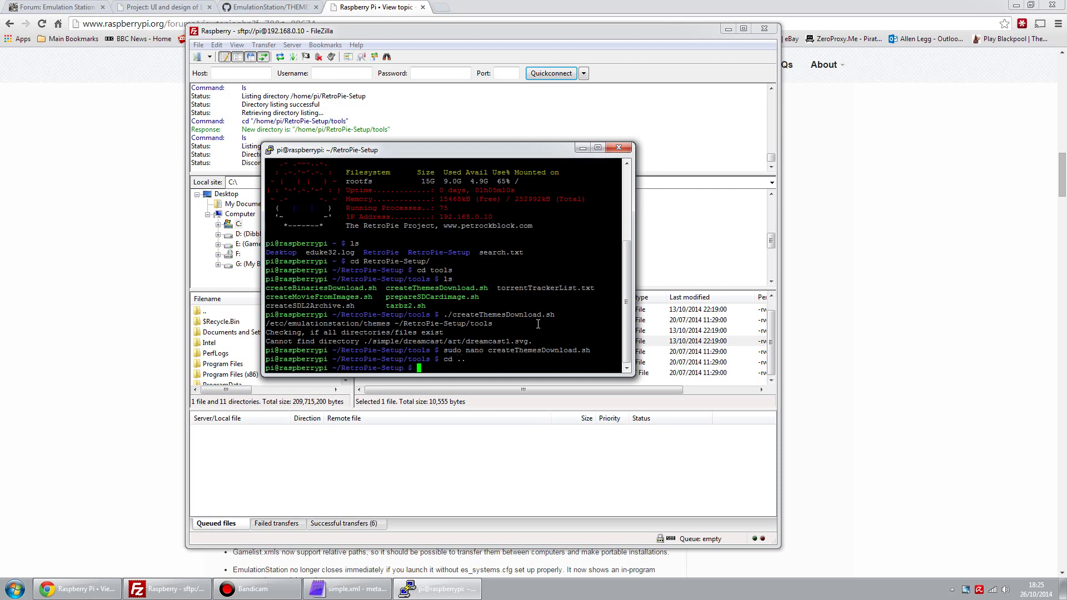
text(cd ..)
key(Return)
text(ls)
key(Return)
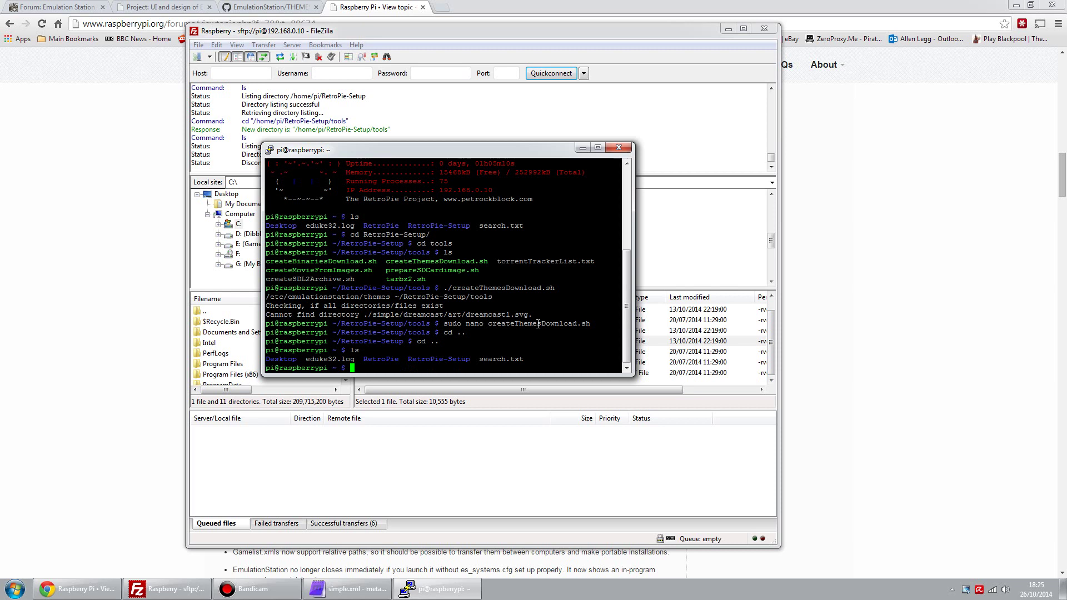
text(pwd)
key(Return)
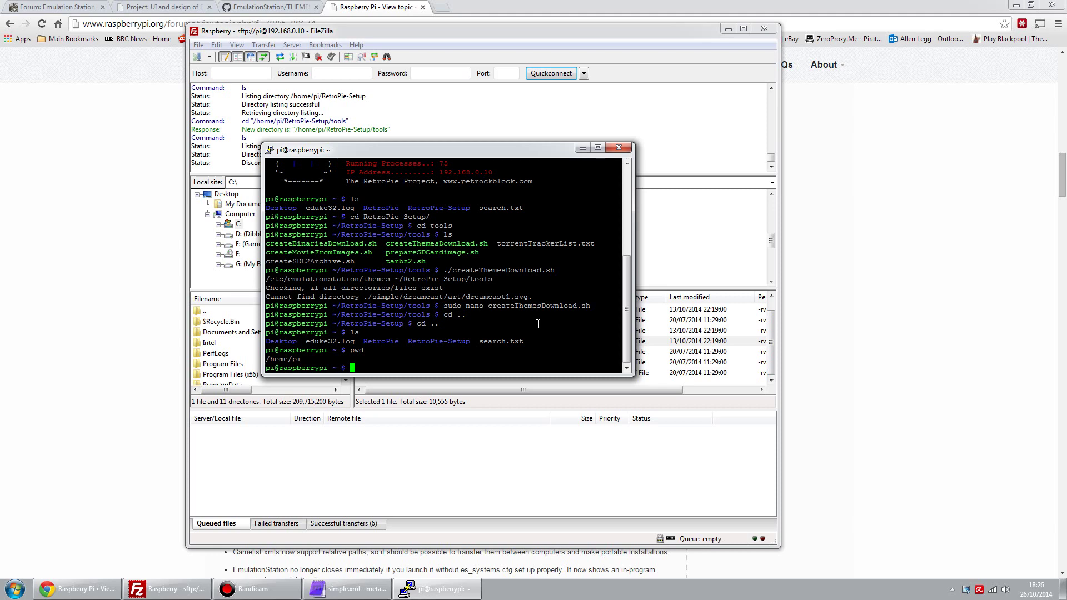
Scroll THEMES.md up to the include and 'Theming multiple views simultaneously' sections
click(258, 7)
scroll(339, 230, up, 6)
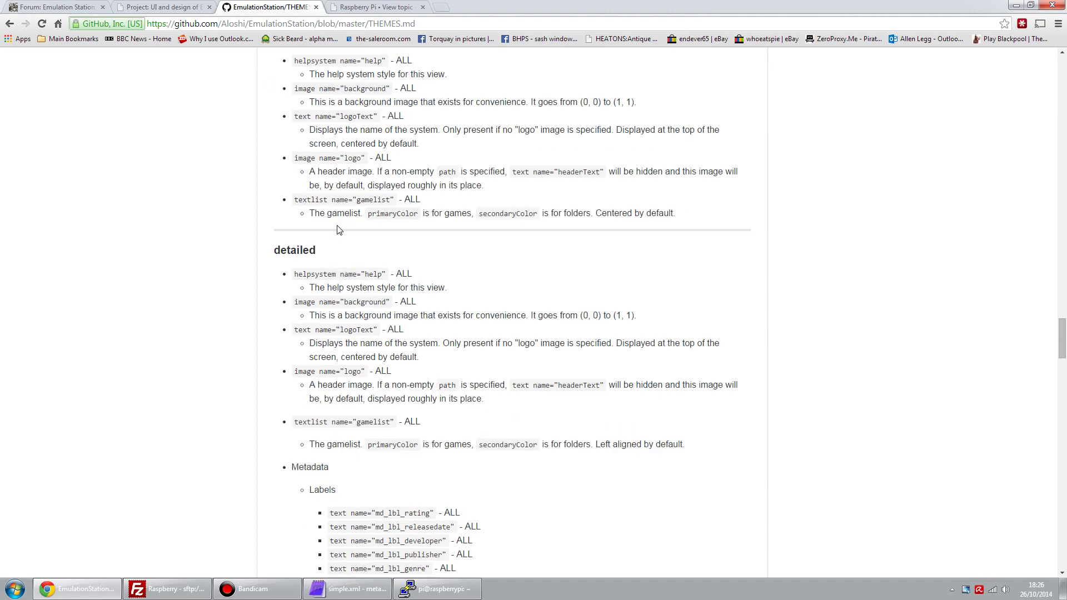
scroll(339, 230, up, 14)
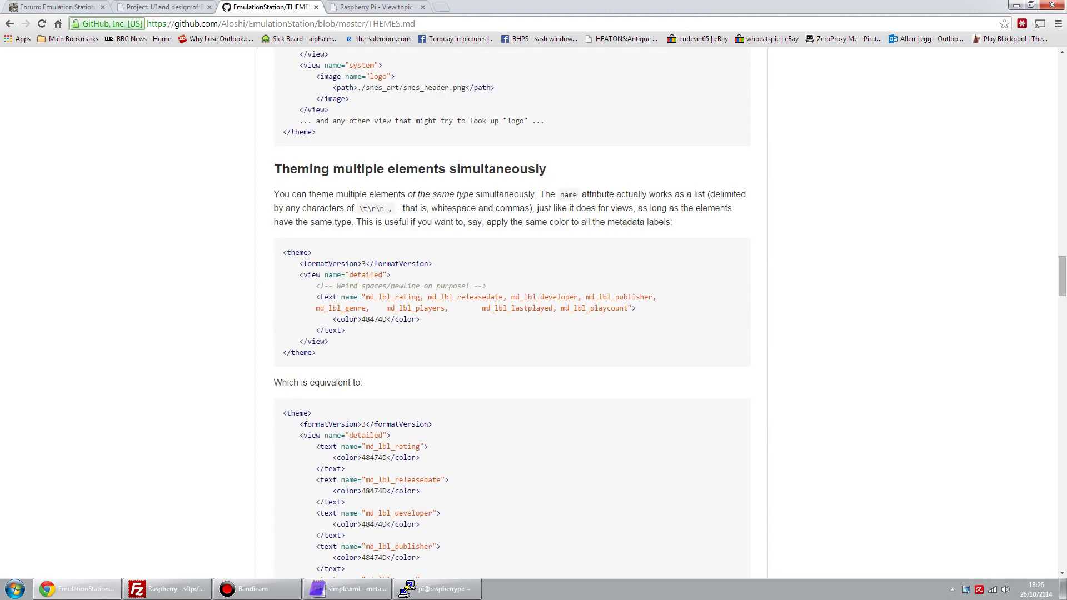
scroll(338, 229, up, 4)
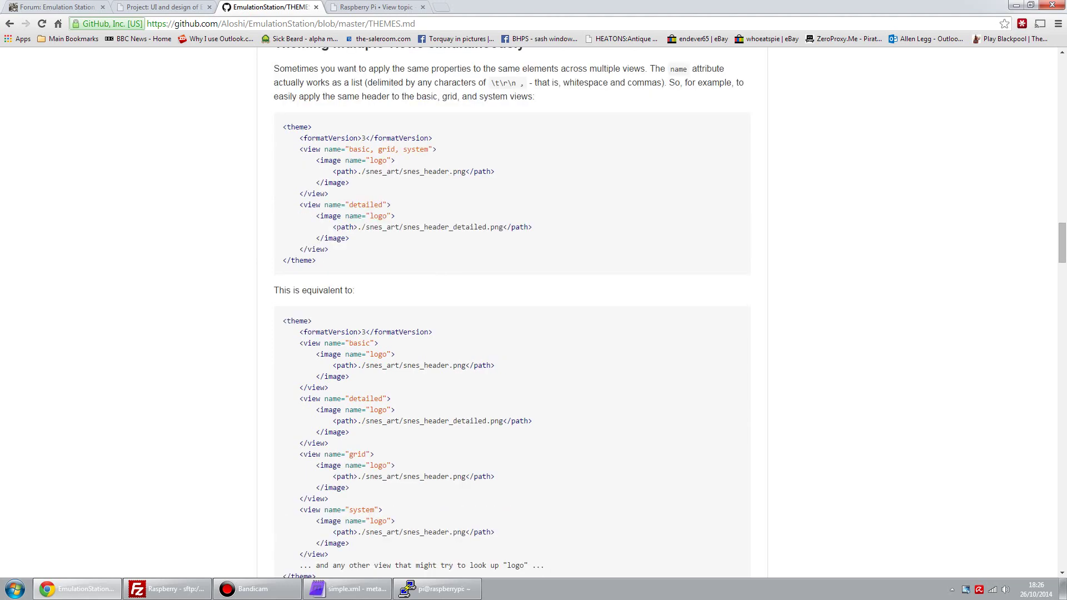
scroll(334, 188, up, 1)
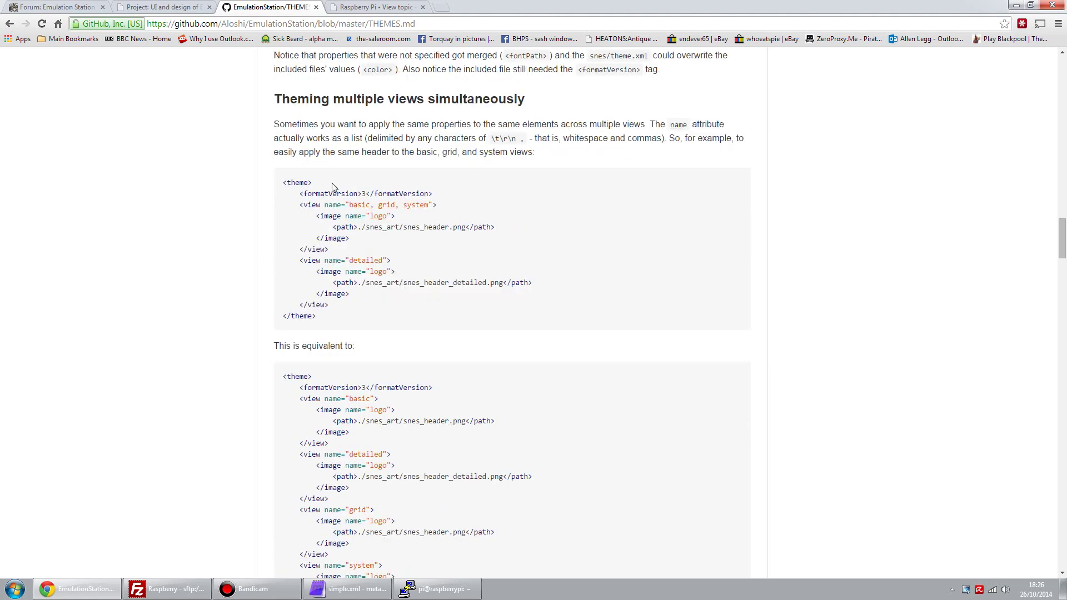
scroll(333, 188, up, 6)
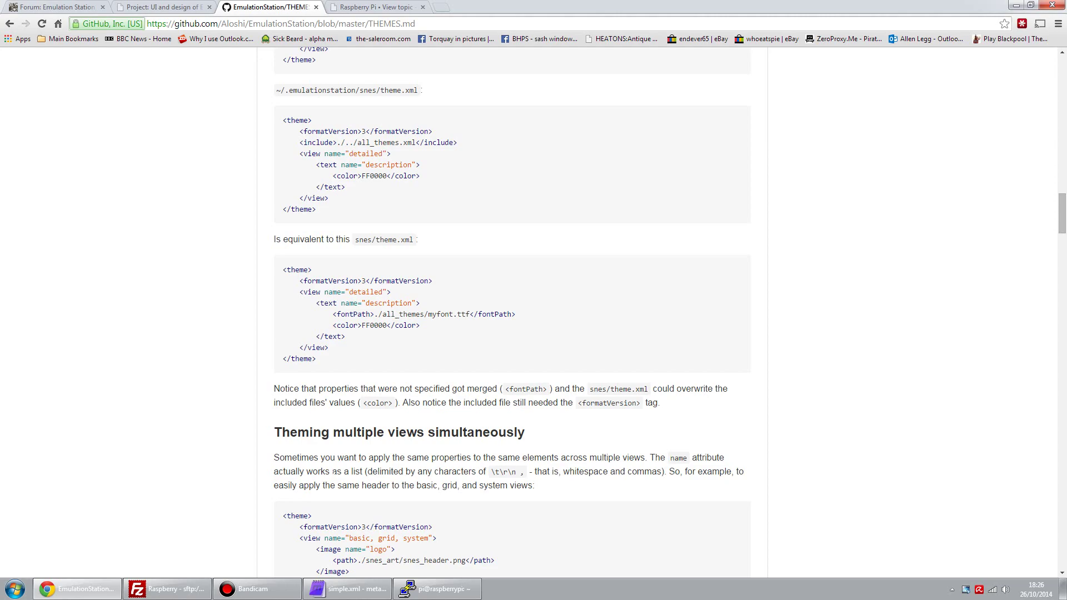
mouse_move(395, 588)
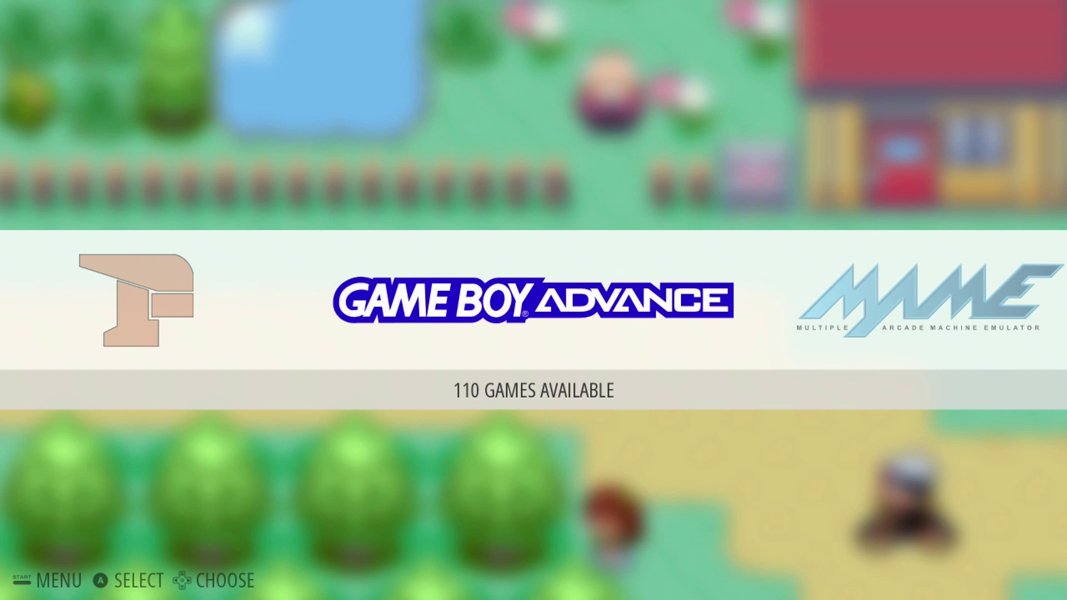
Step the system carousel right past MAME, NES, Master System and Genesis to Super Nintendo
key(Right)
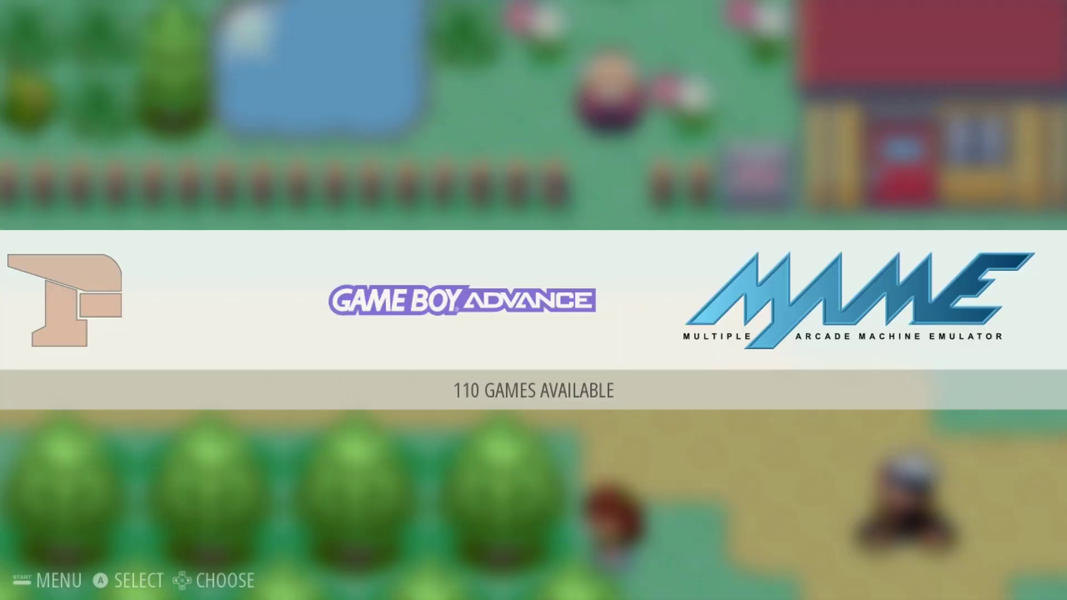
key(Right)
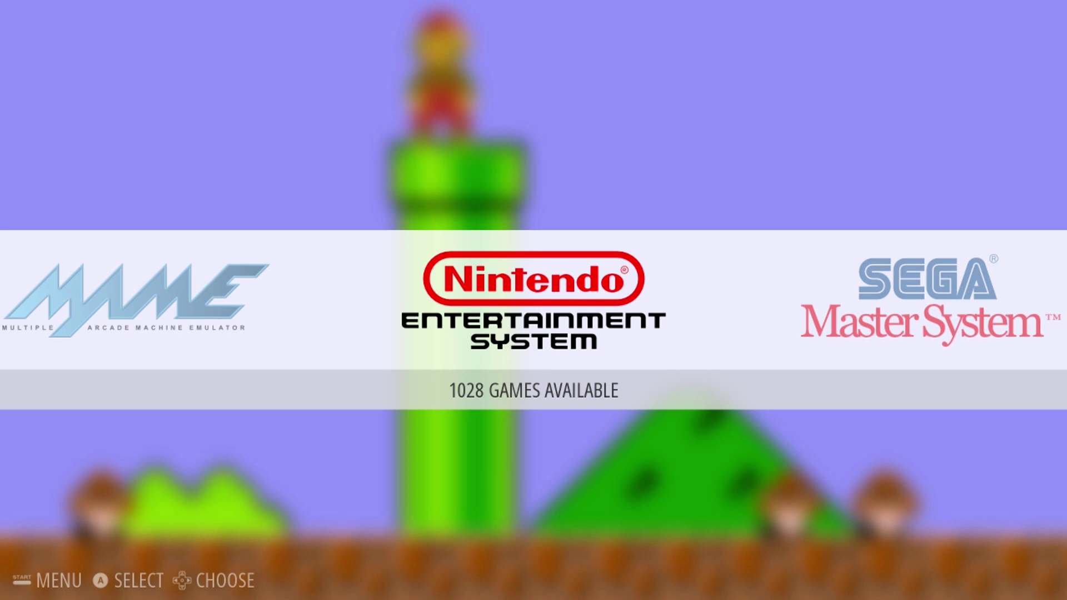
key(Right)
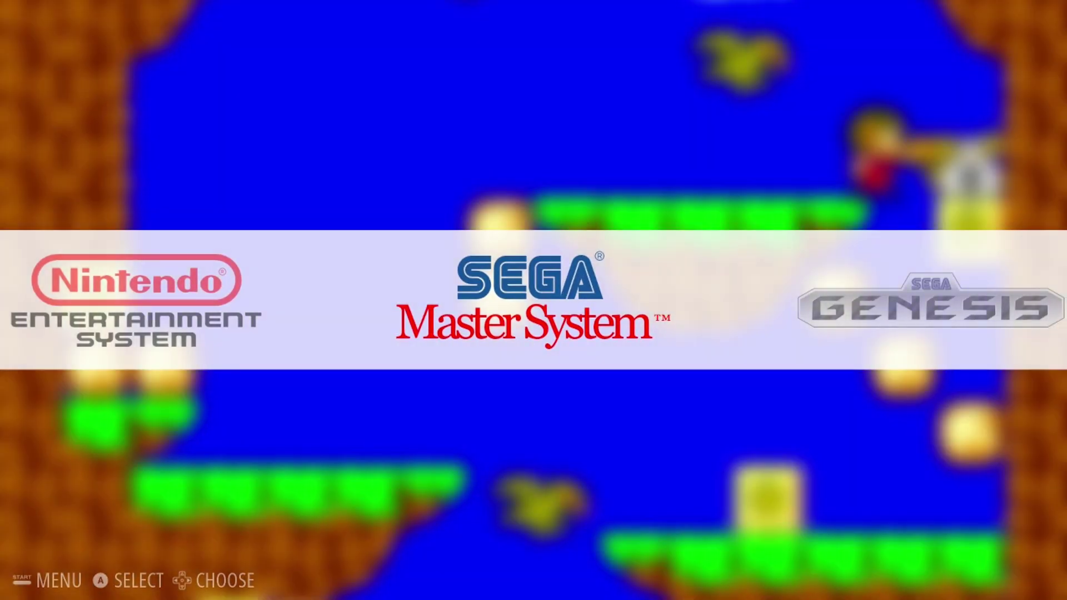
key(Right)
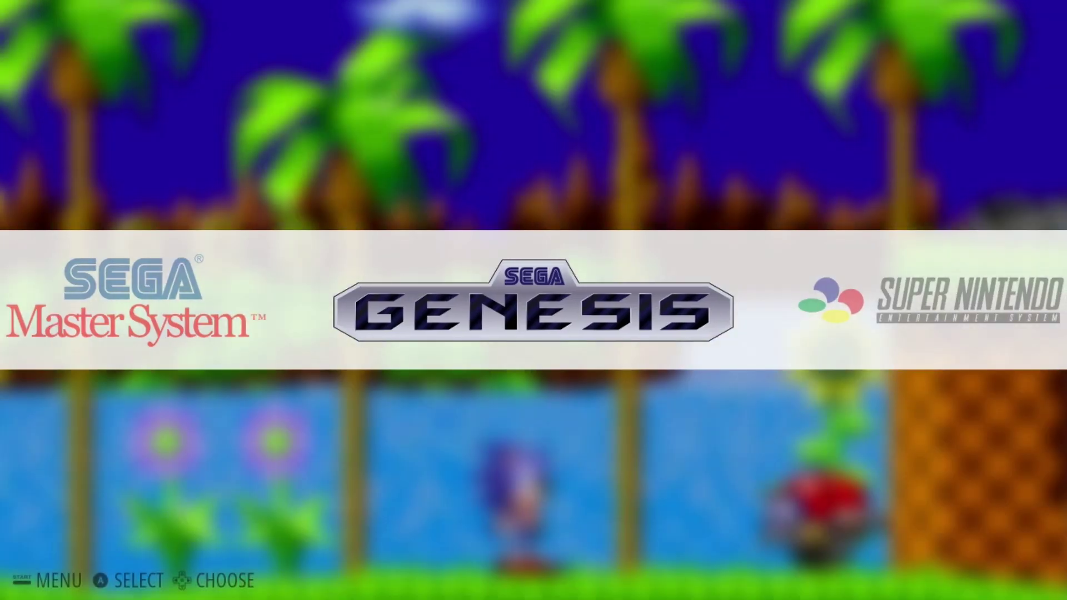
key(Right)
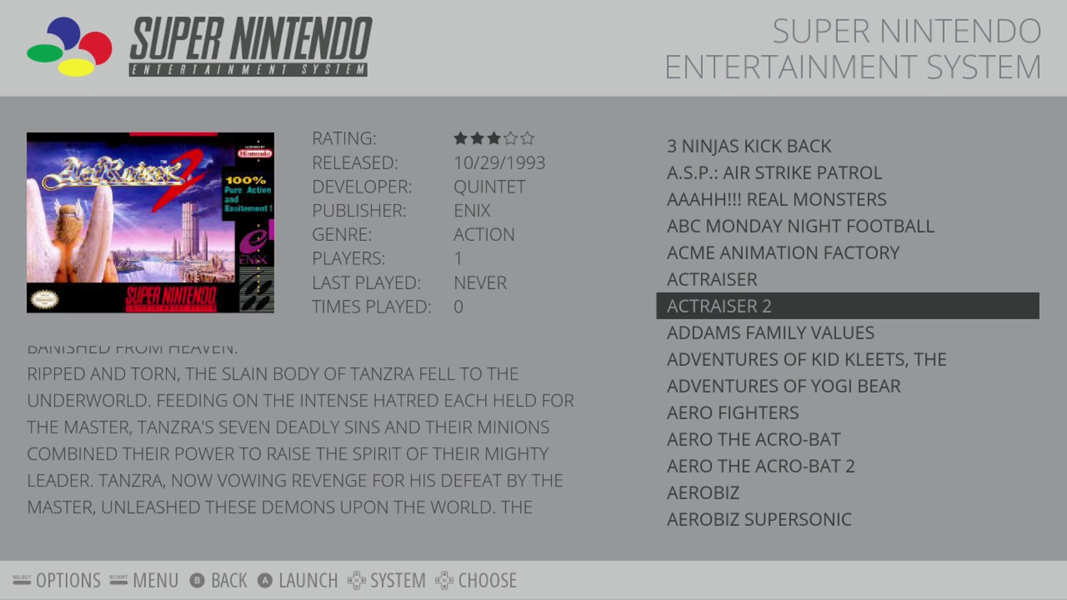
Browse Super Nintendo game details from Addams Family Values down to Al Unser Jr.'s Road to the Top
key(Down)
key(Down)
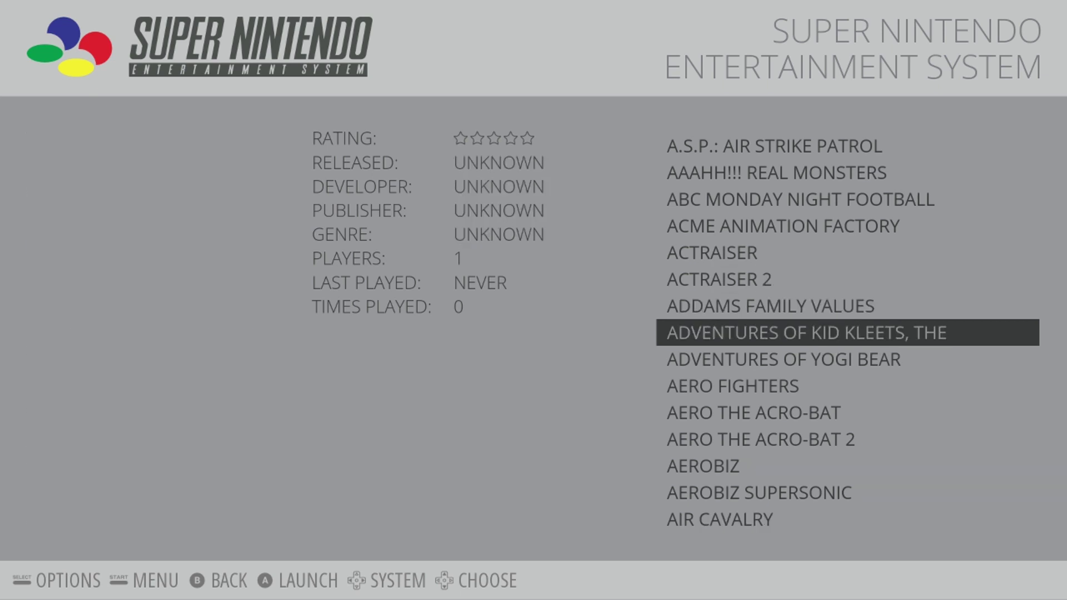
key(Down)
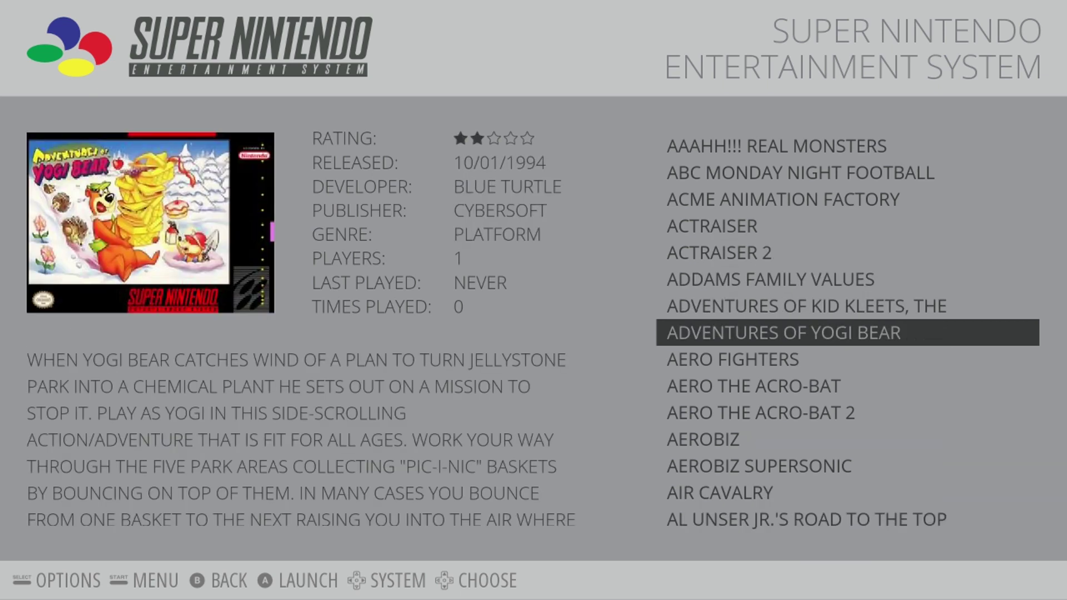
key(Down)
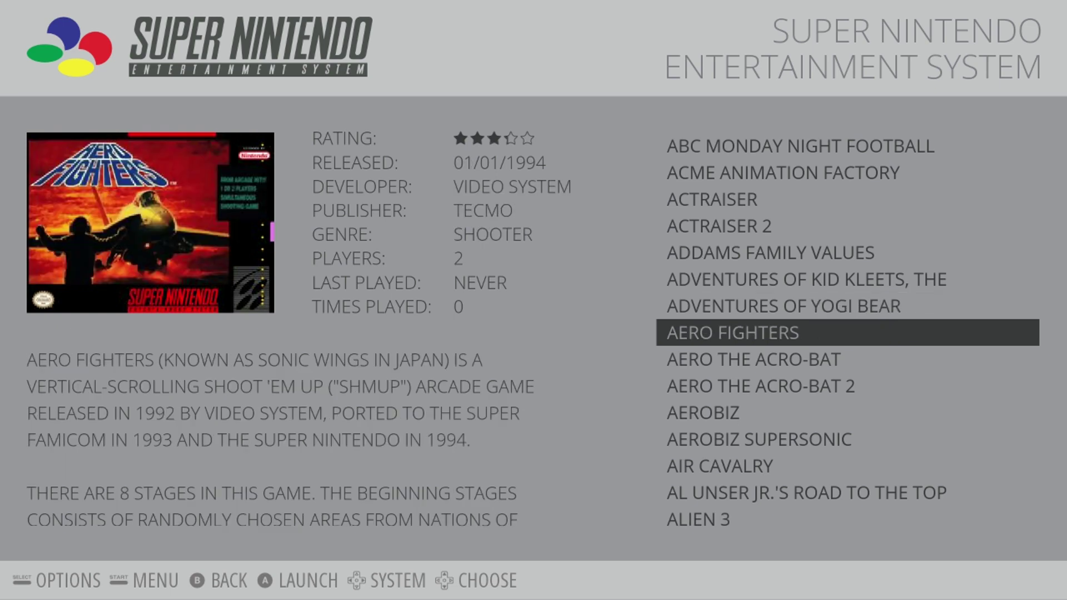
key(Down)
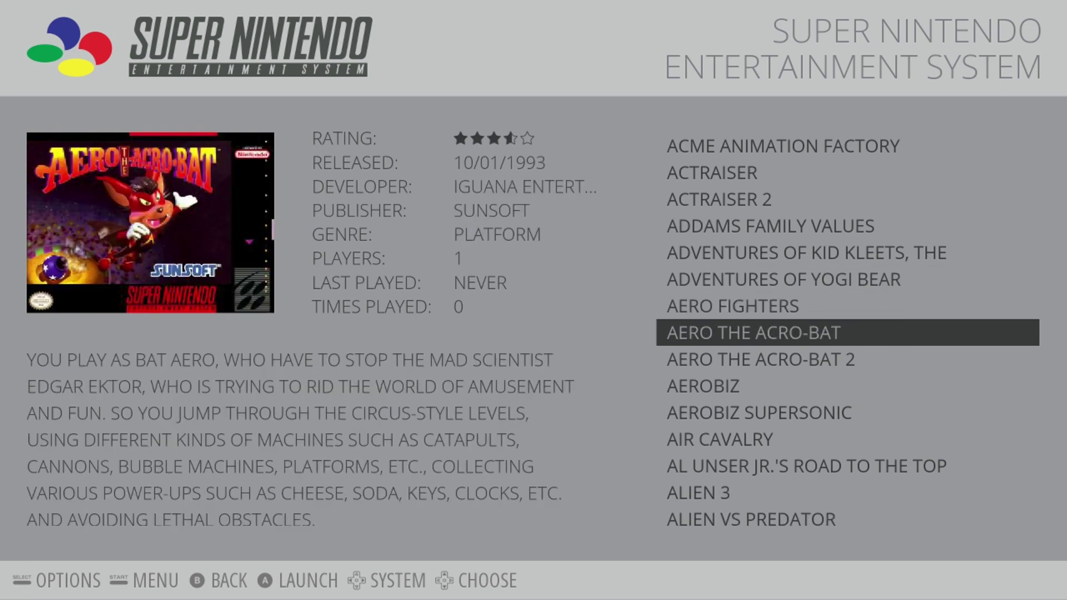
key(Down)
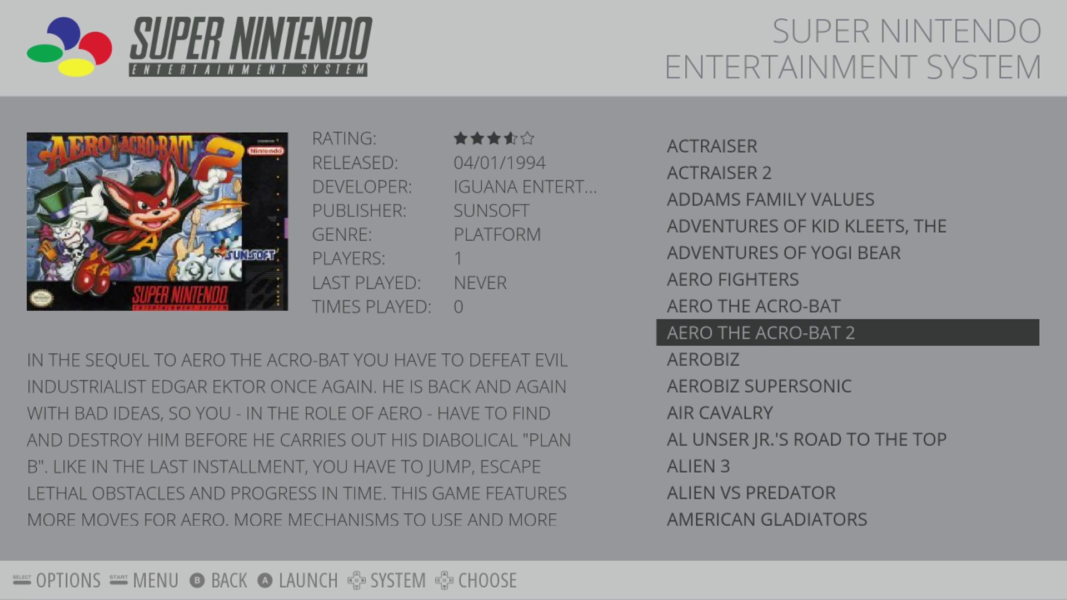
key(Down)
key(Down)
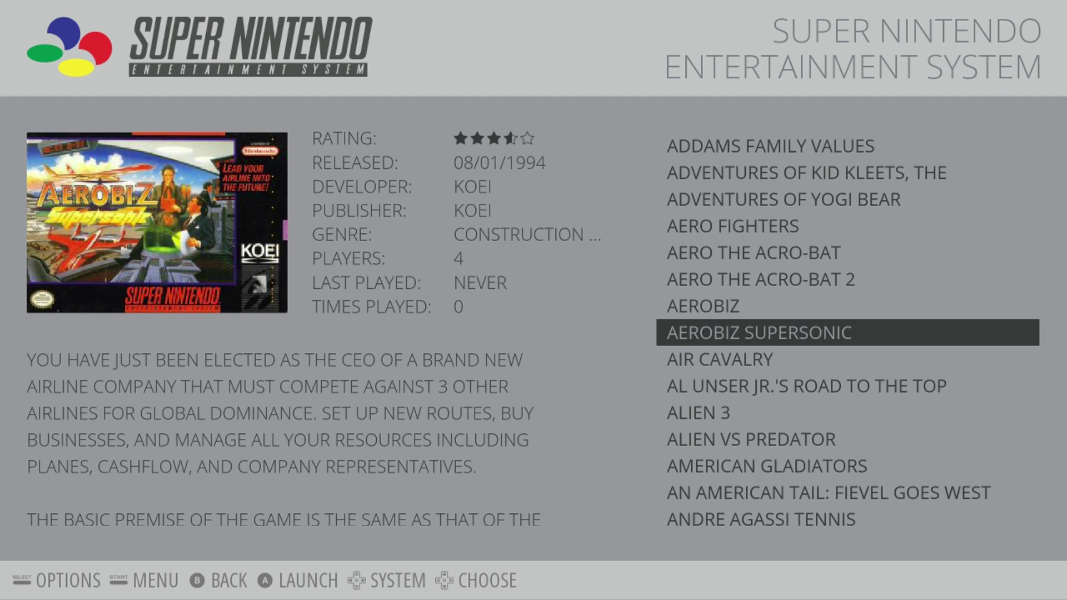
key(Down)
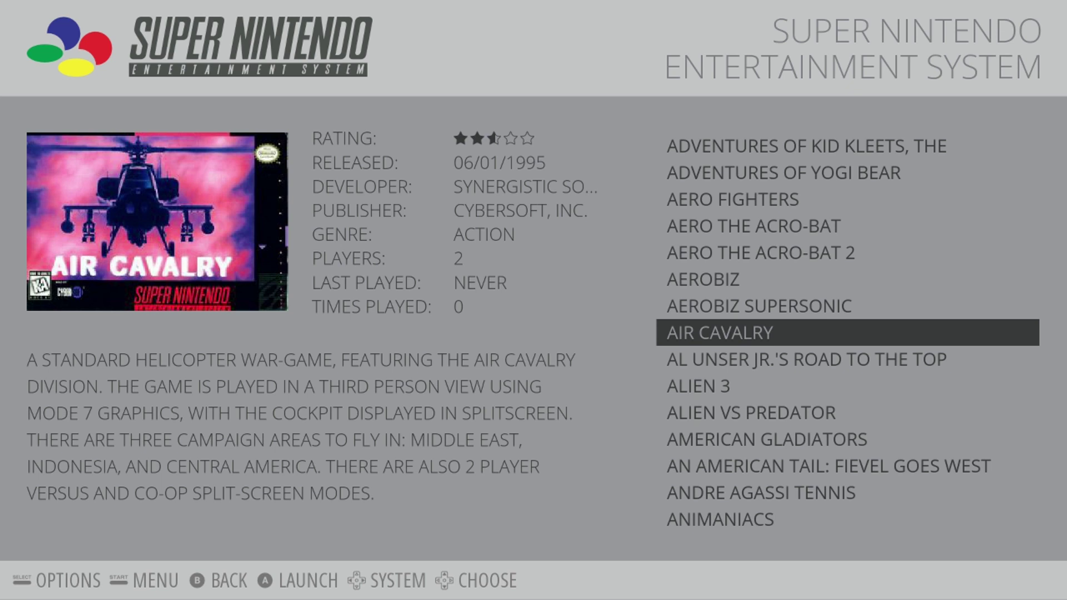
key(Down)
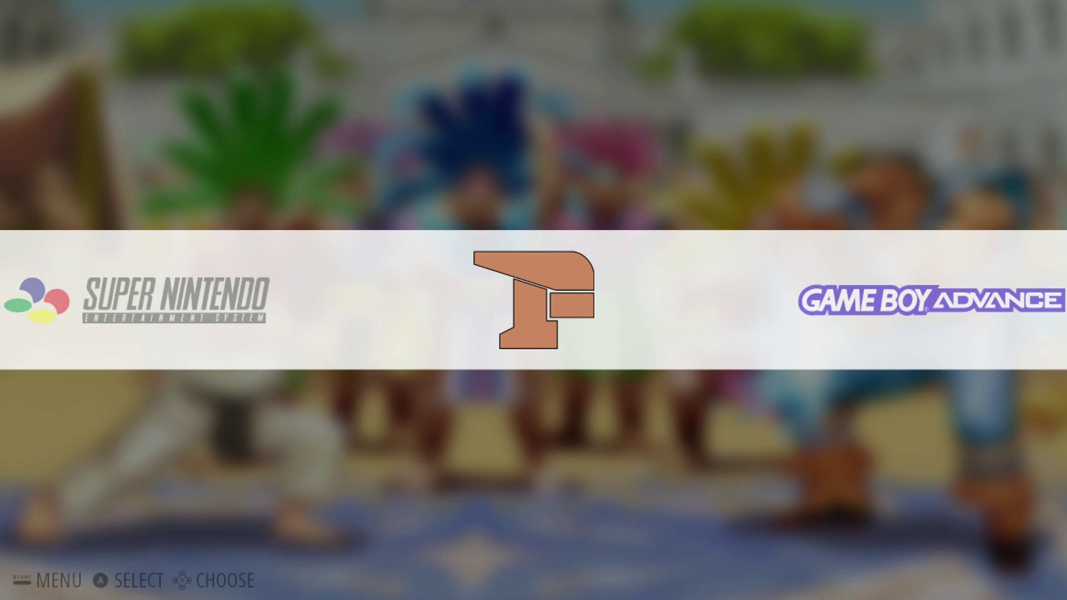
Cycle the system carousel right through Game Boy Advance, MAME and NES
key(Right)
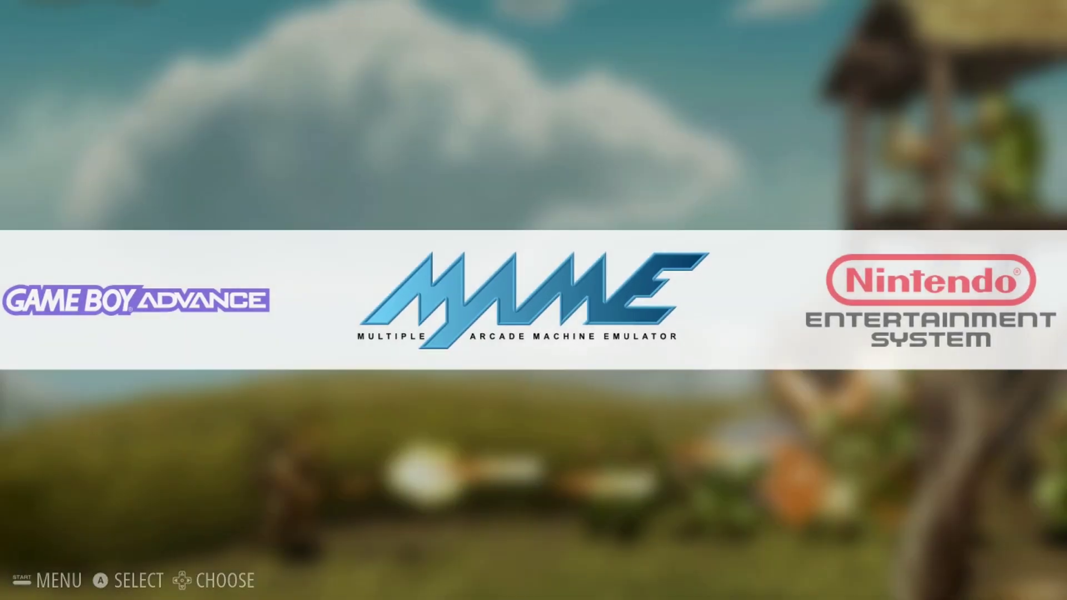
key(Right)
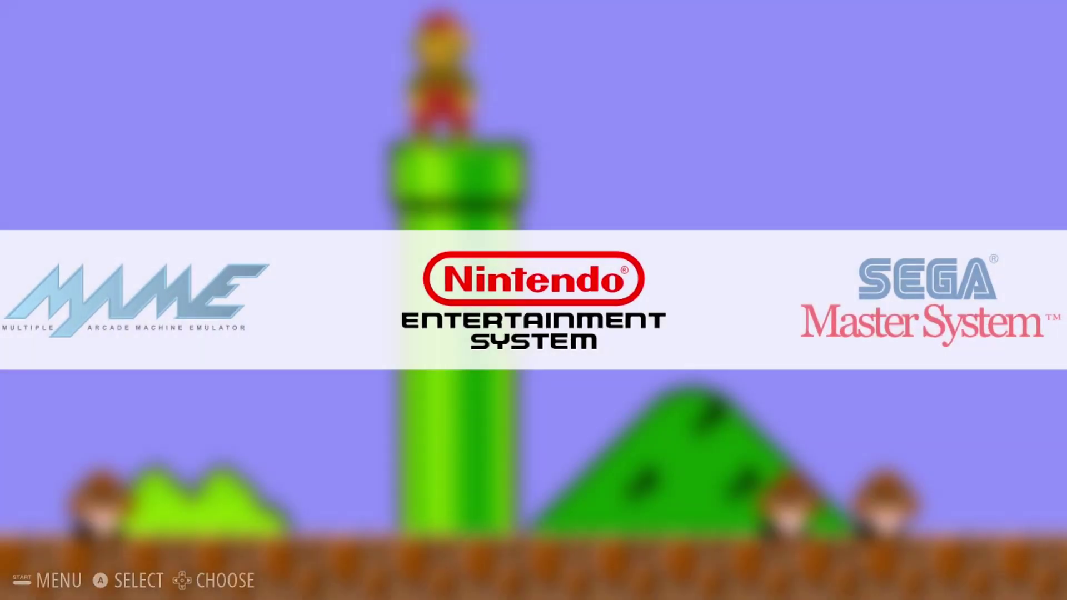
key(Right)
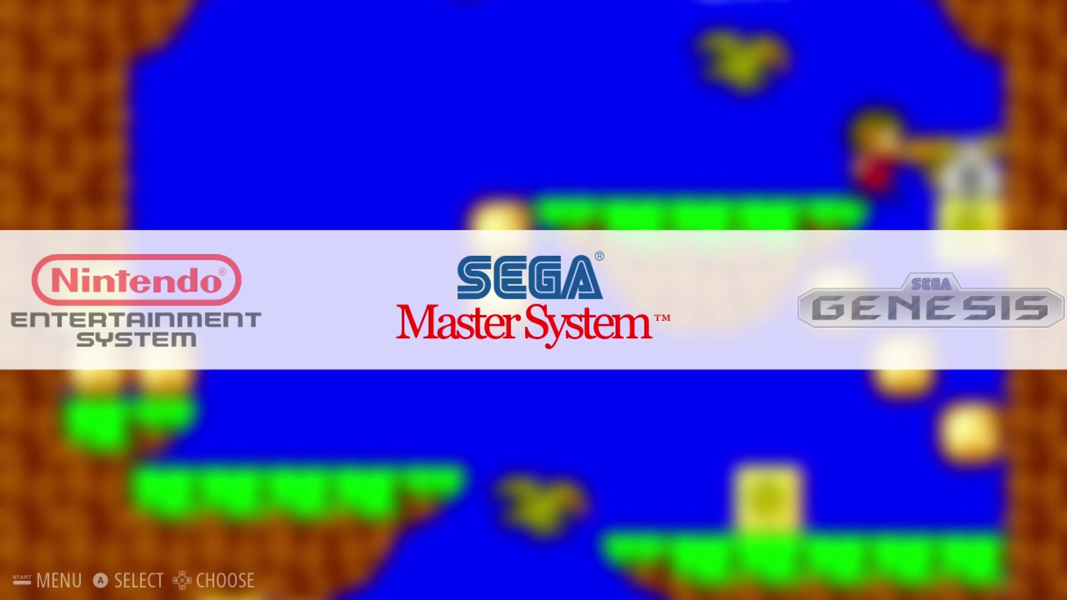